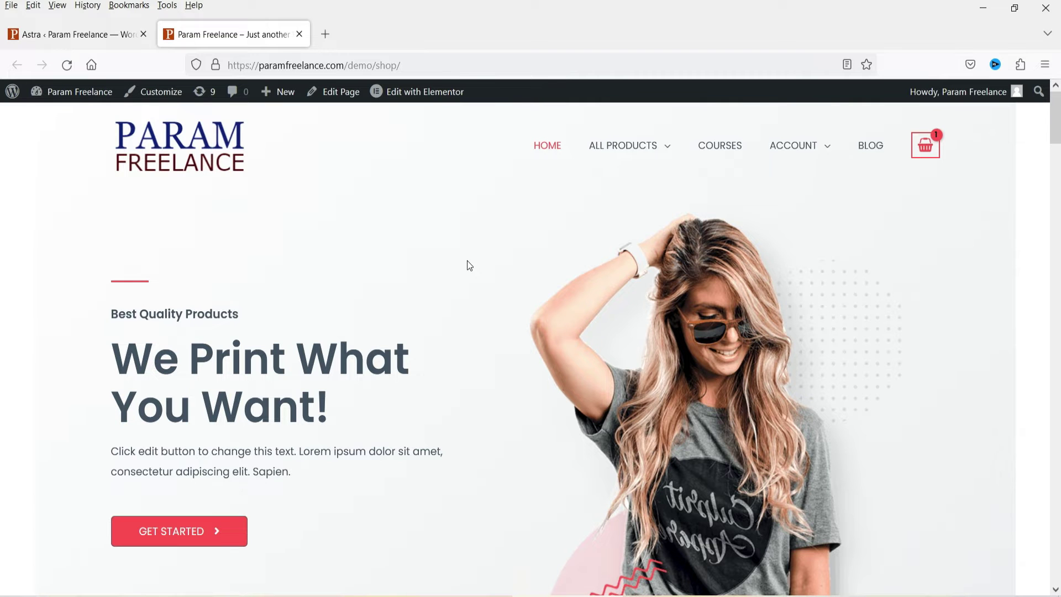
- Switch to the Astra ‹ Param Freelance admin tab showing the Welcome to Astra page
click(48, 33)
scroll(913, 288, up, 10)
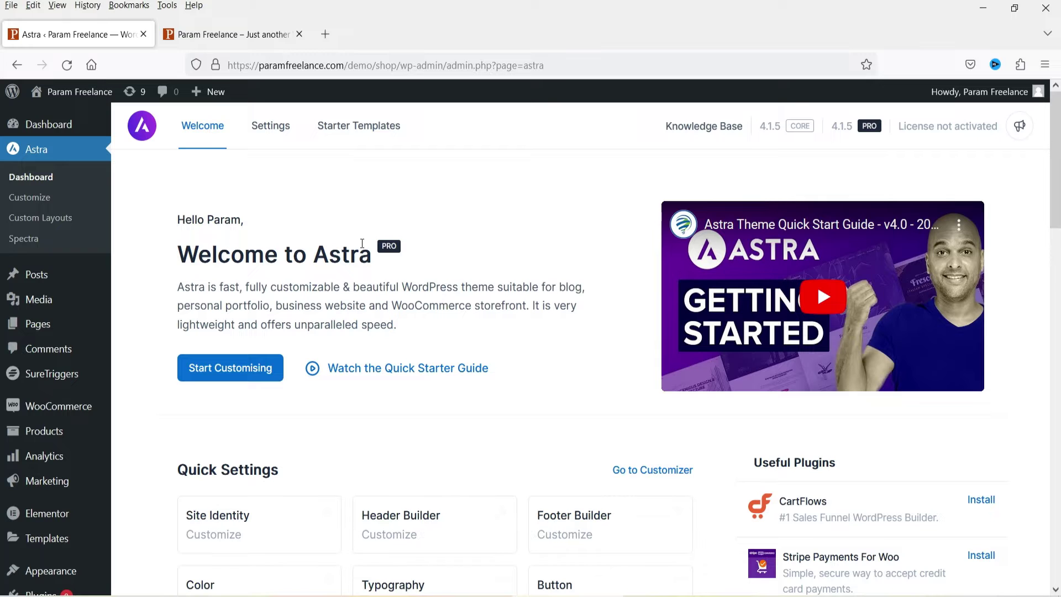
scroll(293, 282, down, 5)
scroll(294, 287, down, 3)
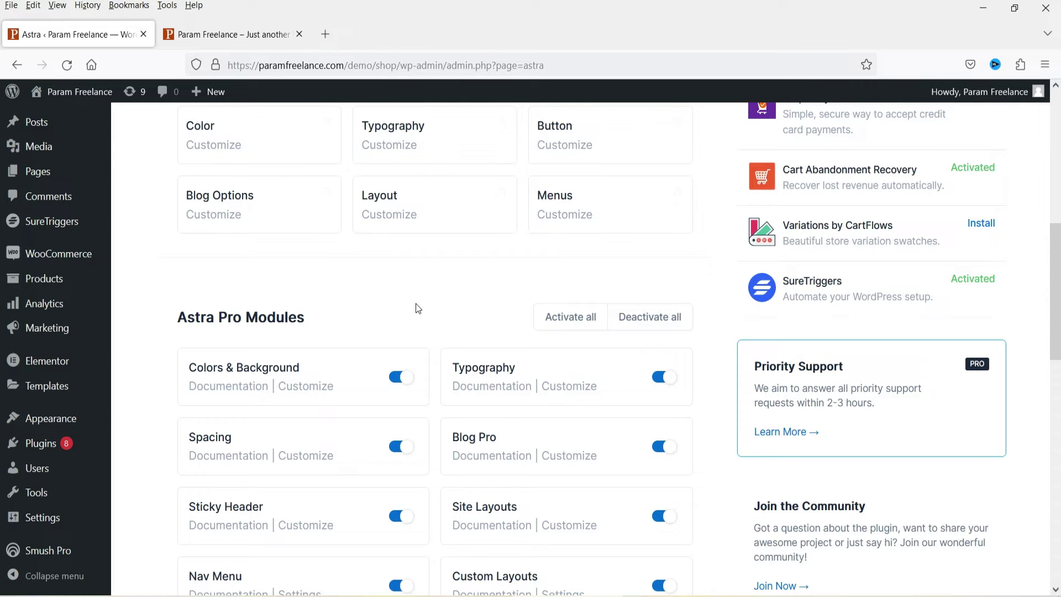
scroll(418, 309, up, 5)
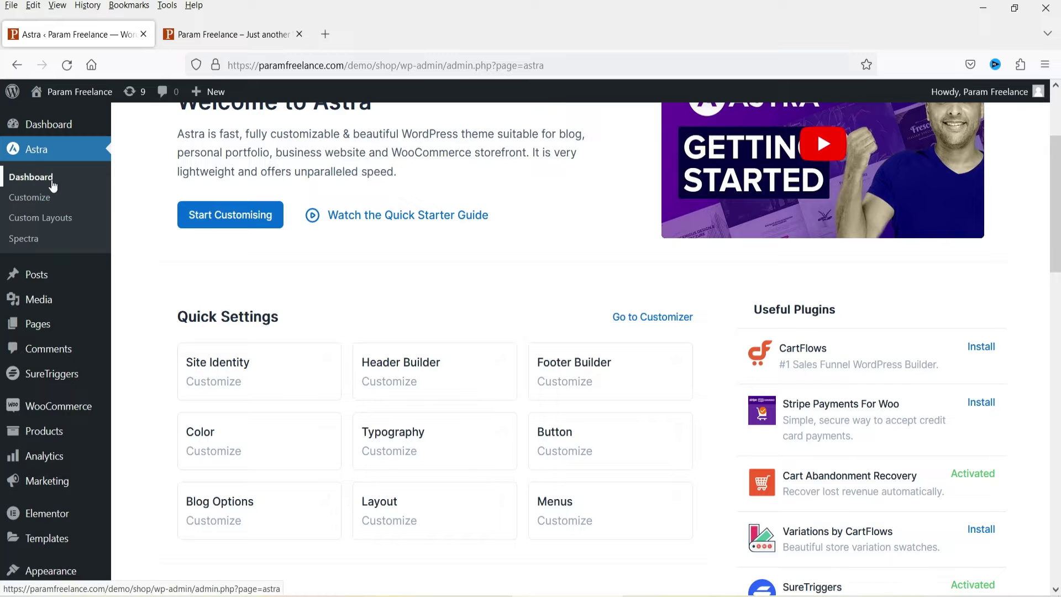
scroll(320, 239, down, 1)
scroll(320, 238, down, 8)
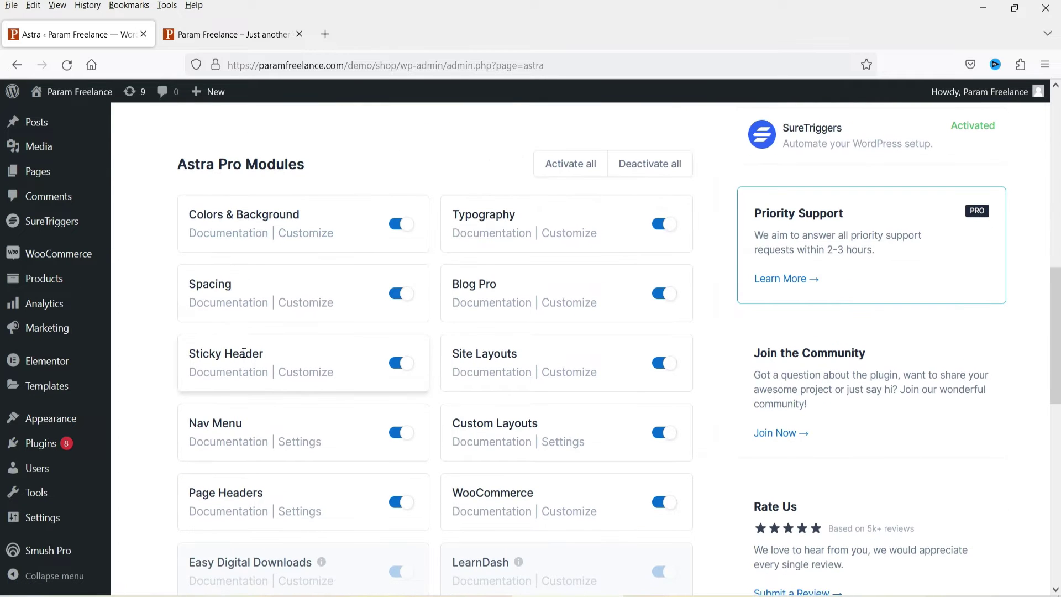
drag(234, 355, 279, 359)
click(303, 355)
scroll(396, 374, up, 10)
- Open the Customizer from the Astra admin and go to its Header Builder panel
click(191, 33)
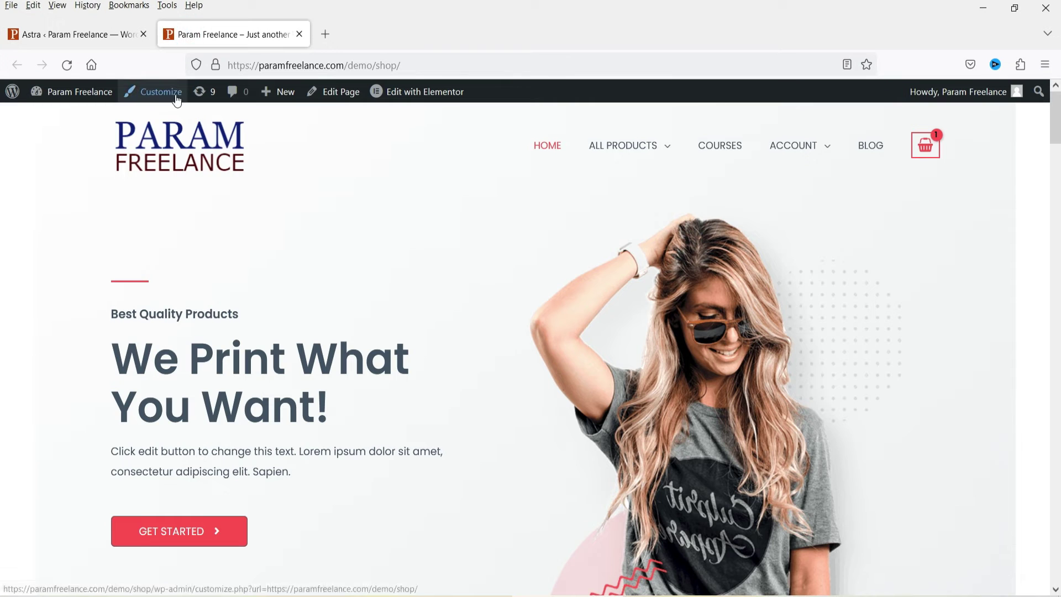
click(77, 36)
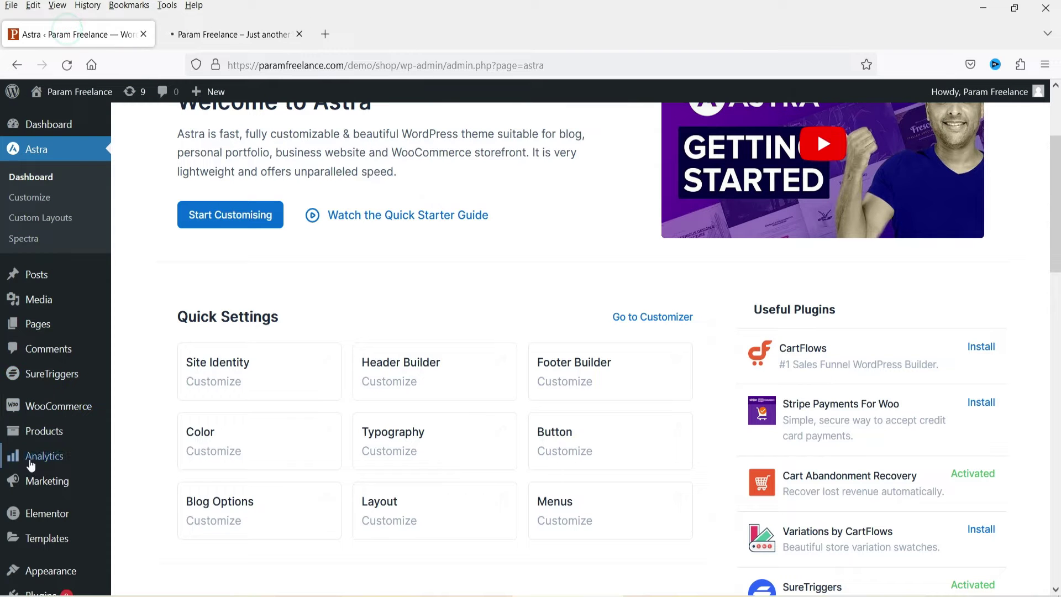
mouse_move(57, 572)
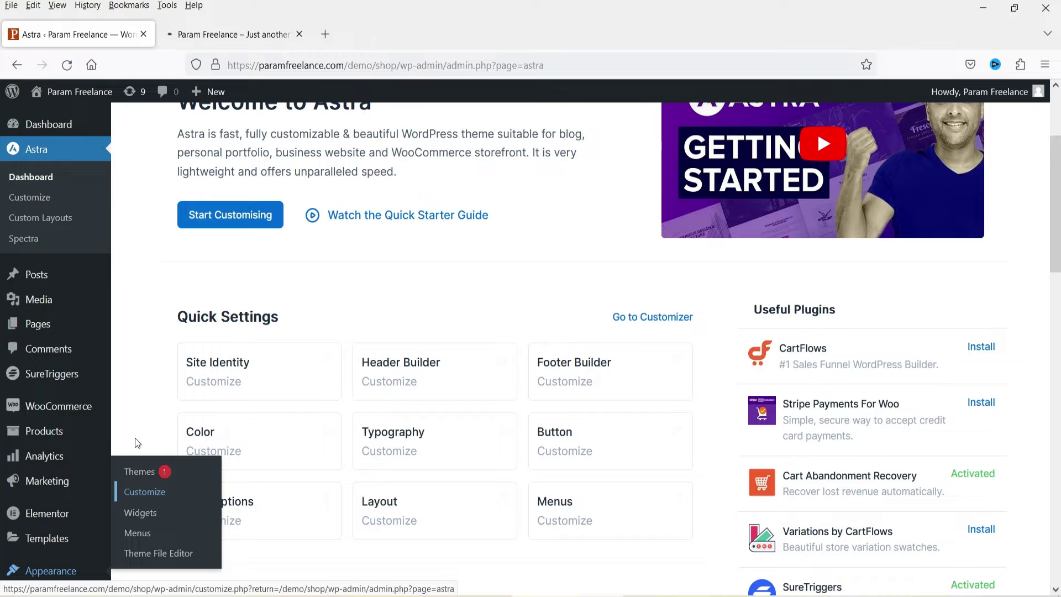
click(220, 34)
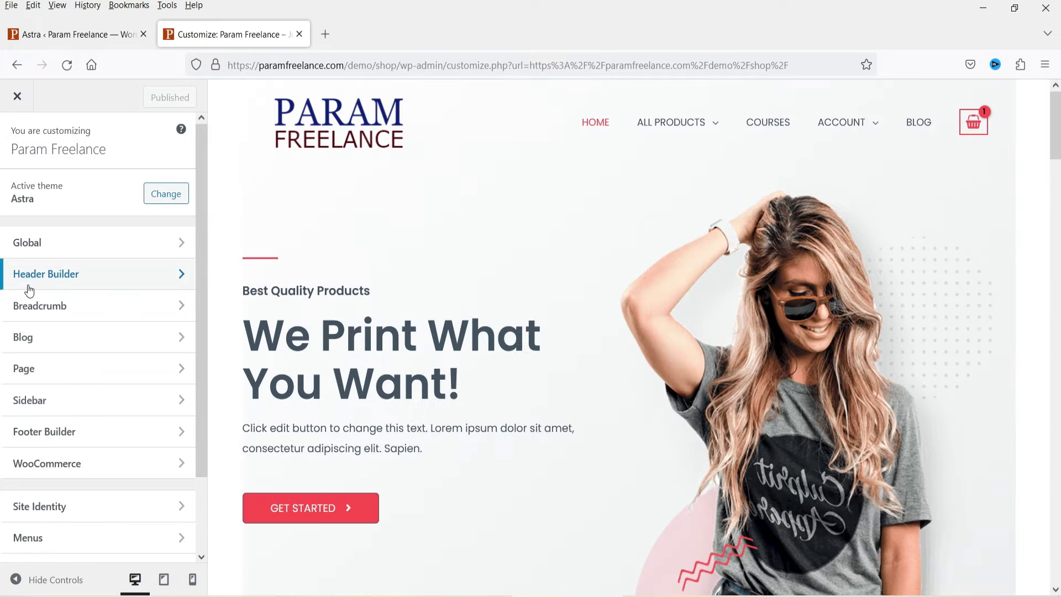
click(81, 279)
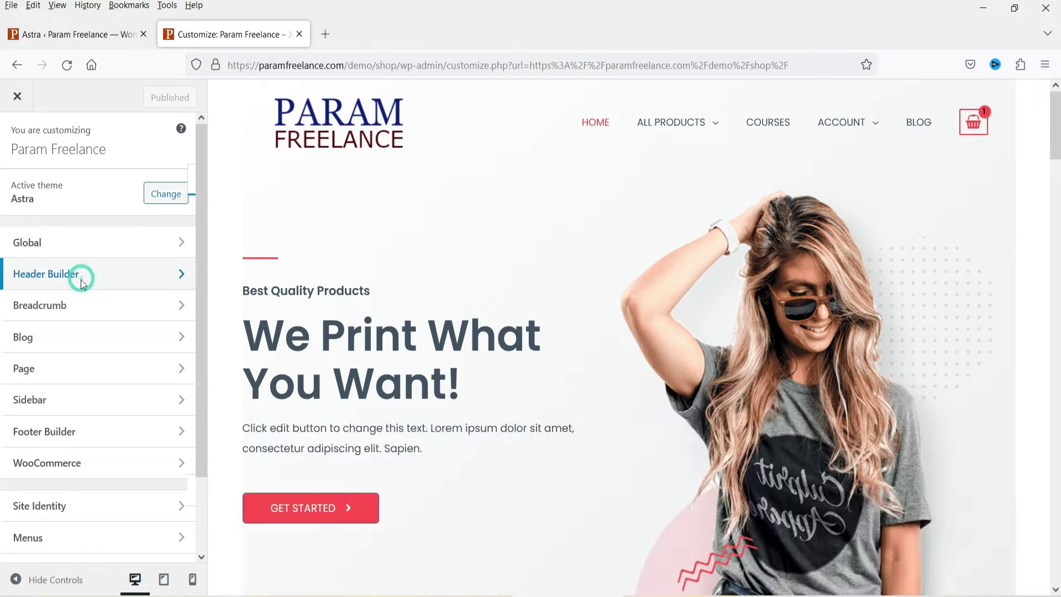
scroll(81, 274, down, 1)
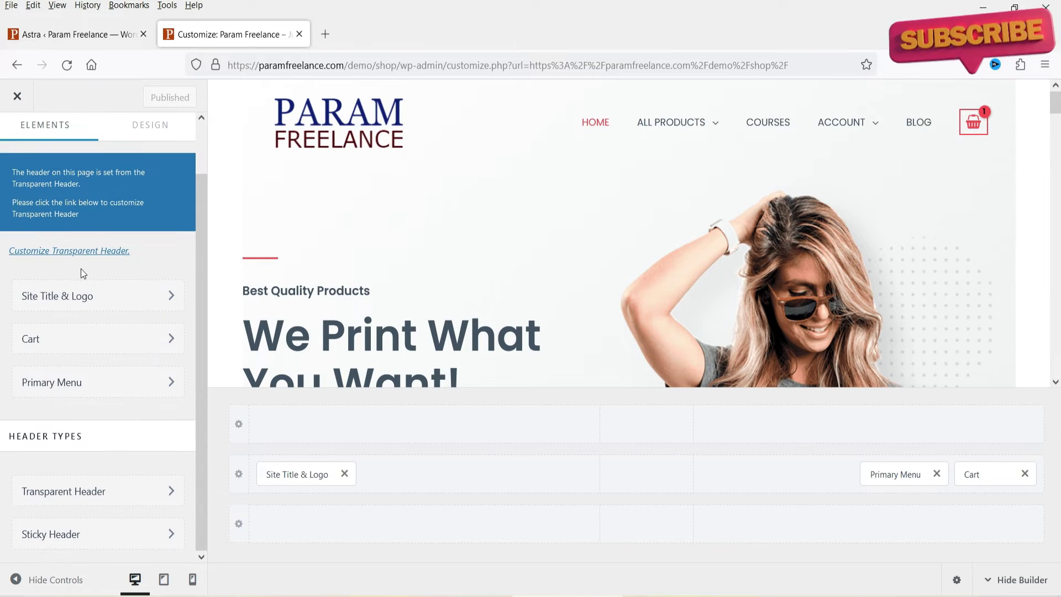
- Open the Sticky Header settings listed under Header Types
click(47, 537)
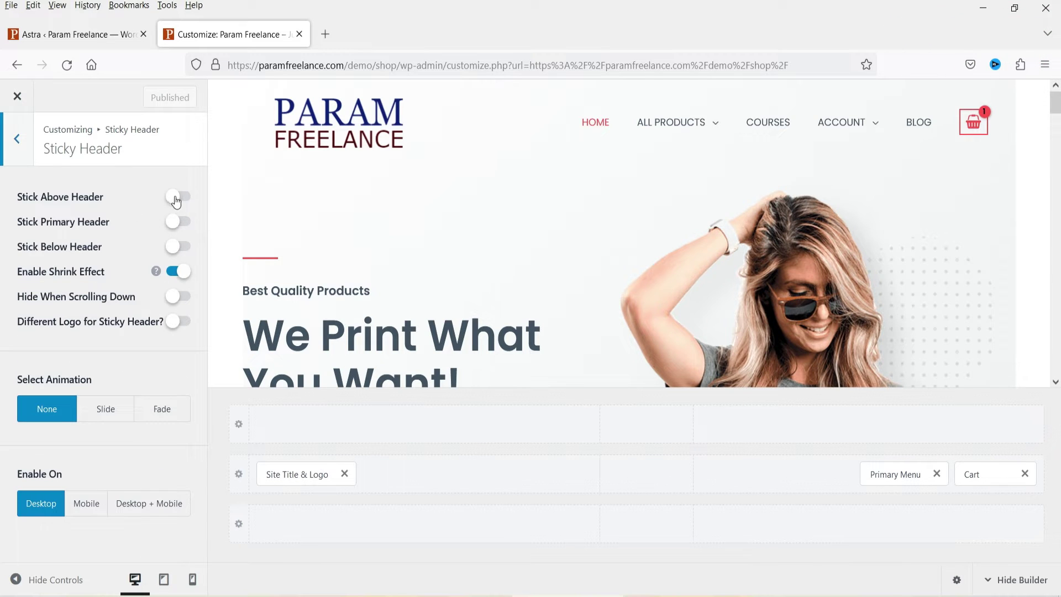
scroll(557, 232, down, 5)
scroll(521, 227, up, 5)
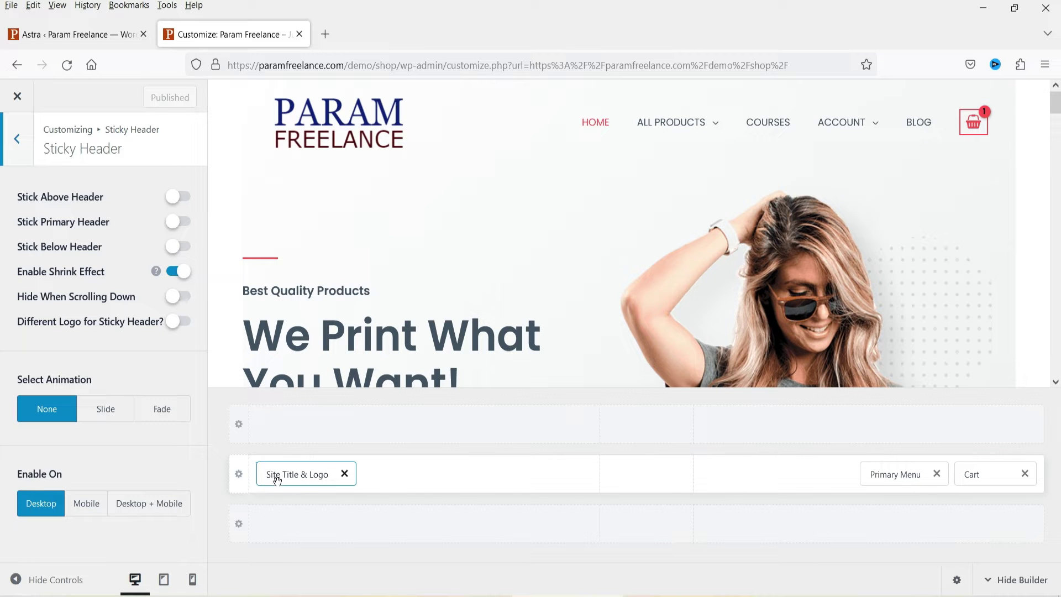
mouse_move(880, 475)
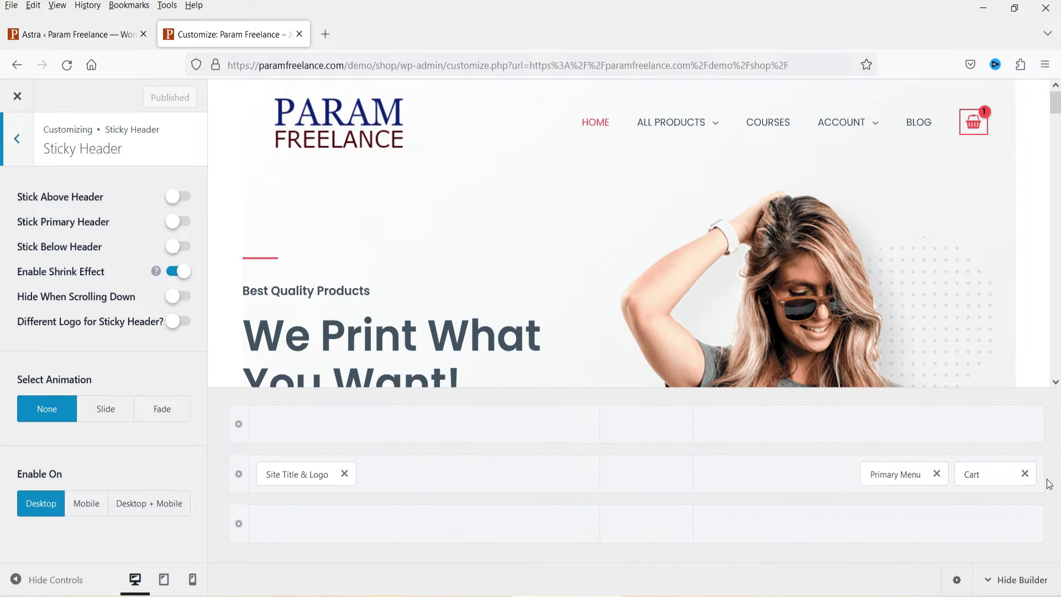
- Turn on Stick Primary Header and scroll the preview to check the pinned, shrinking row
click(180, 222)
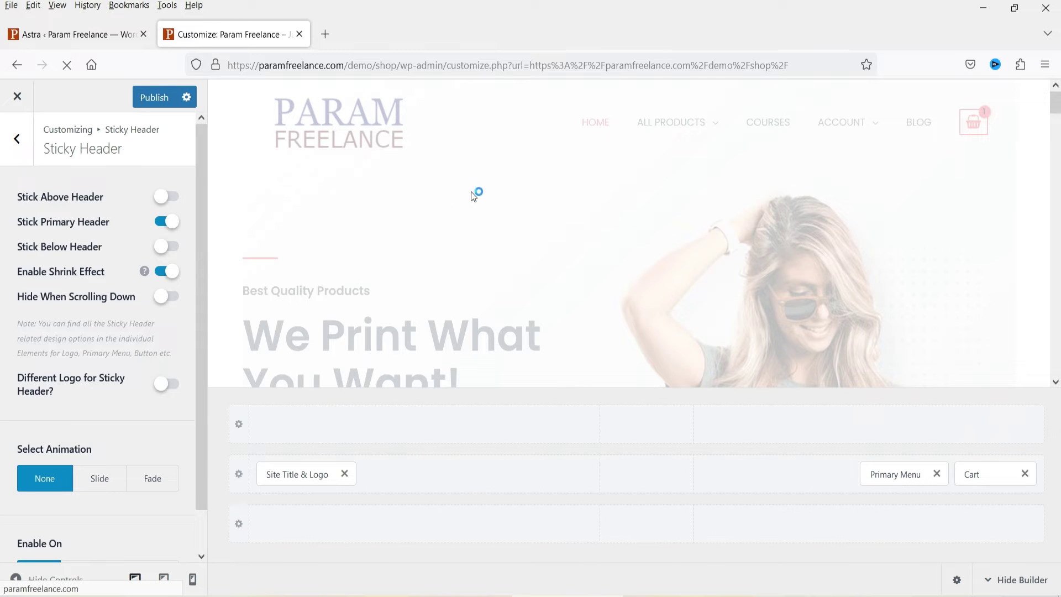
scroll(547, 209, down, 5)
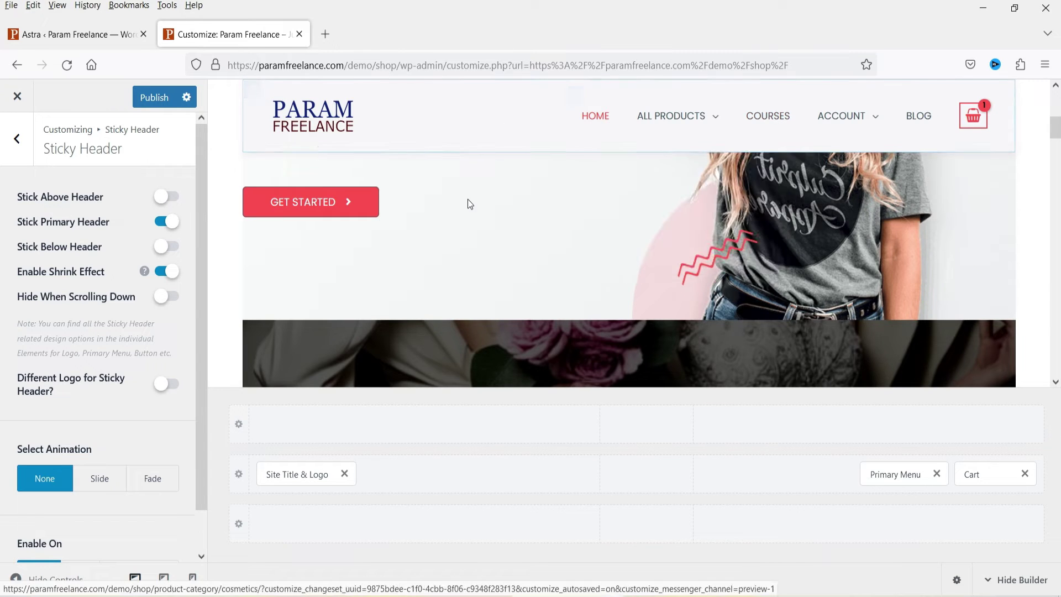
scroll(467, 204, down, 3)
scroll(467, 204, up, 10)
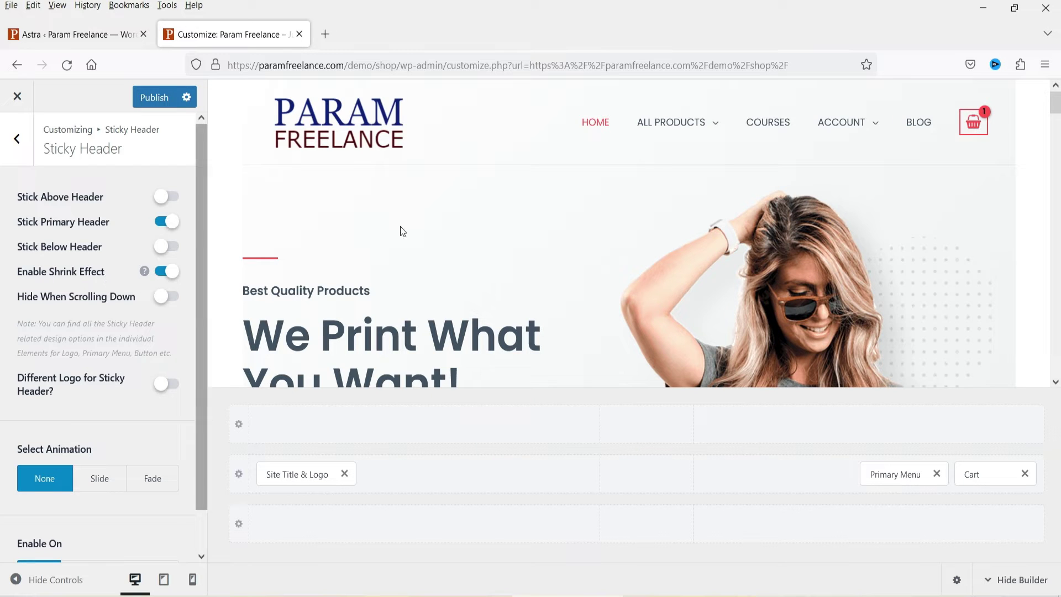
scroll(576, 190, down, 5)
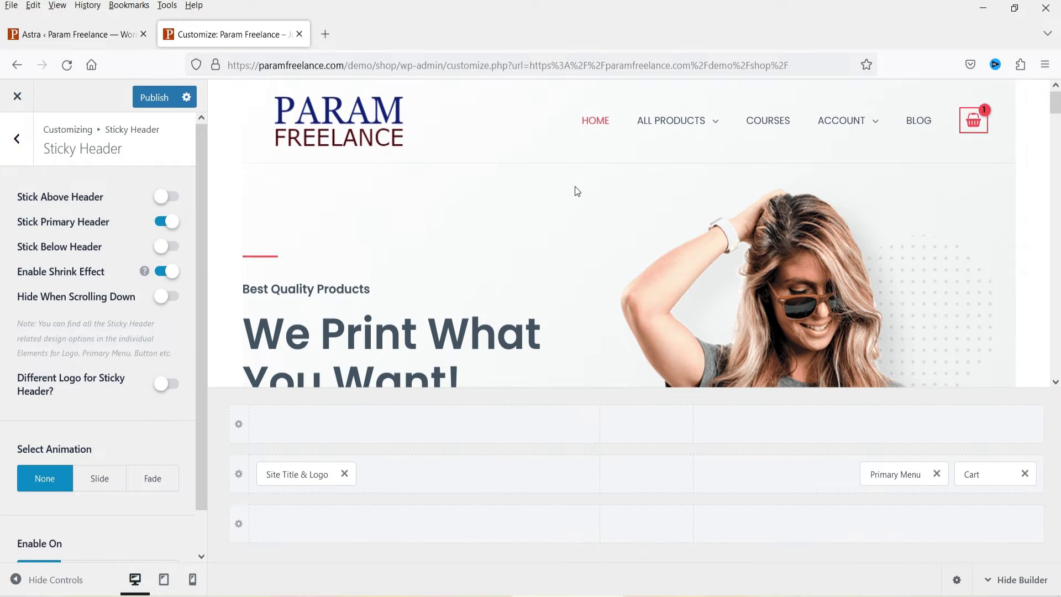
scroll(574, 187, up, 5)
scroll(574, 186, down, 4)
scroll(575, 187, up, 4)
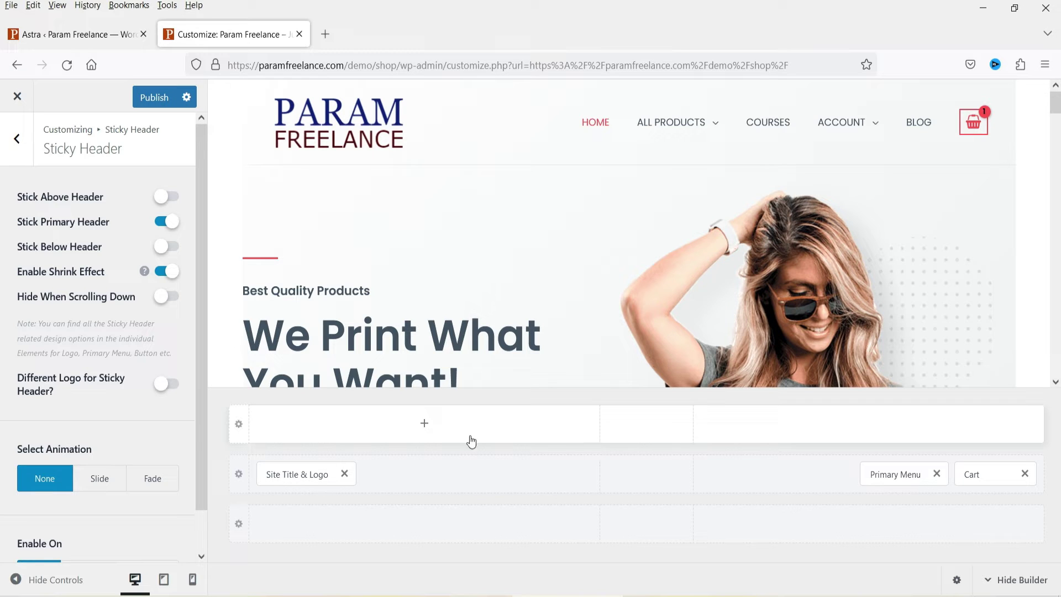
click(425, 423)
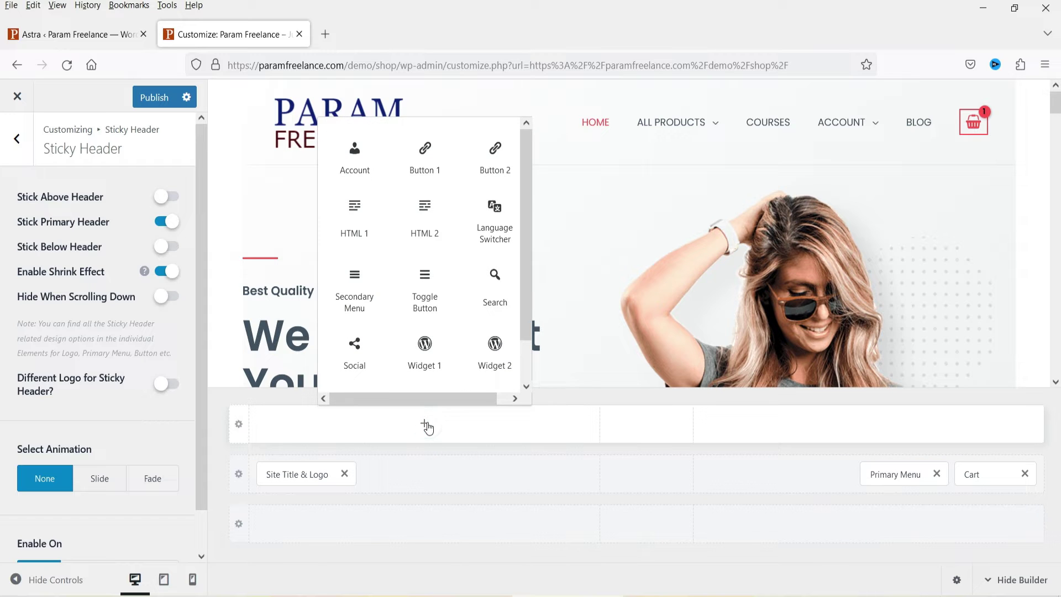
click(425, 160)
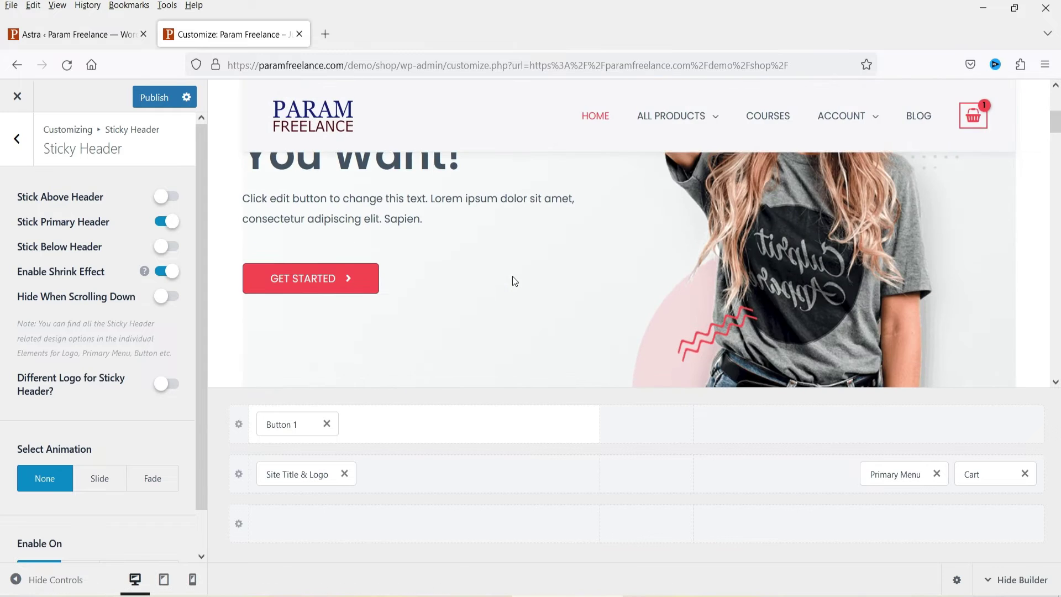
scroll(510, 255, down, 5)
scroll(498, 238, up, 5)
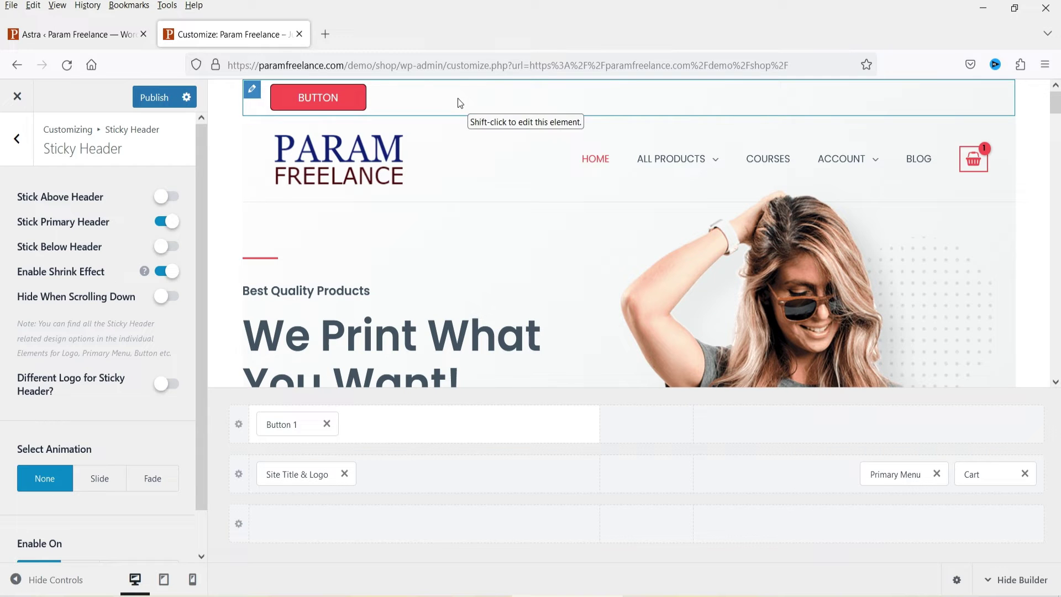
click(168, 198)
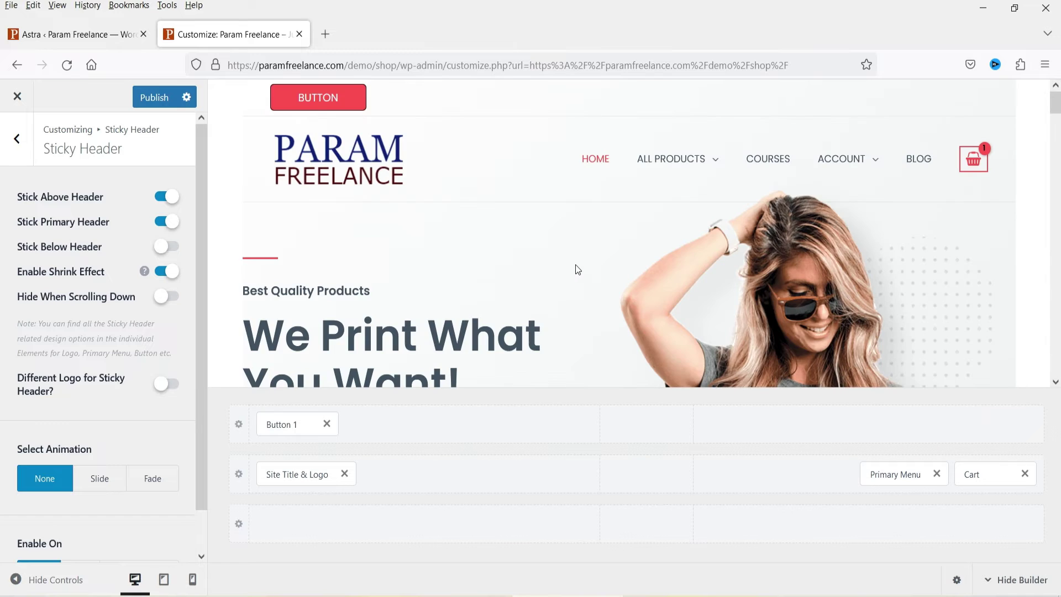
scroll(577, 271, down, 5)
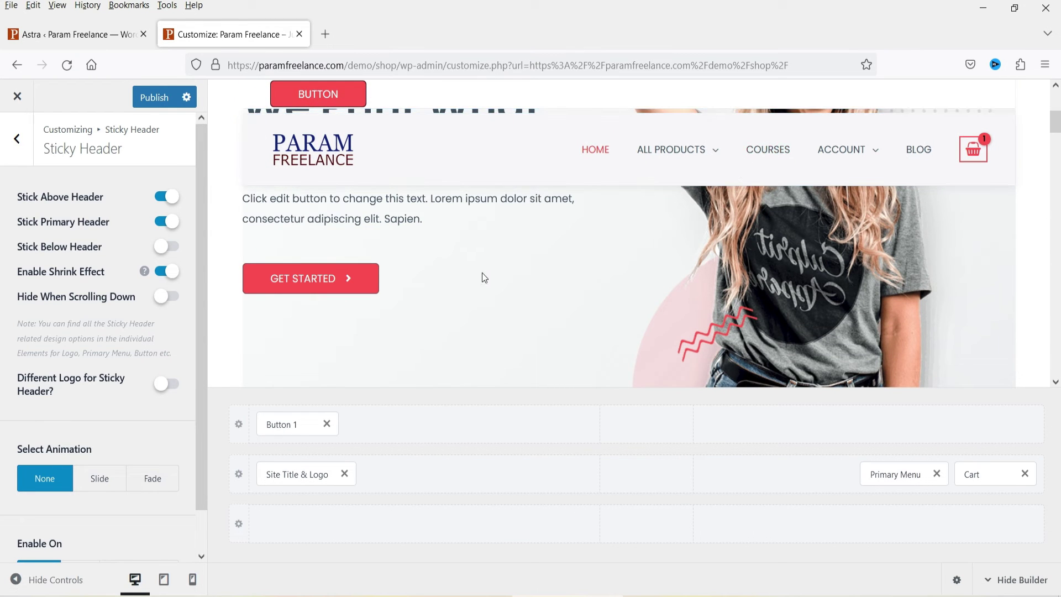
click(327, 424)
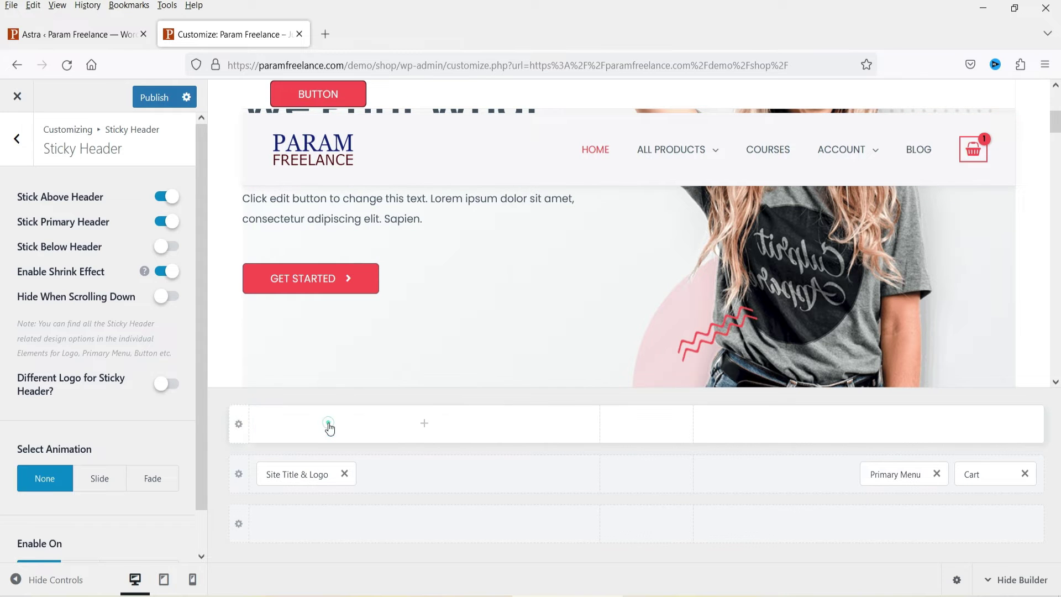
click(160, 198)
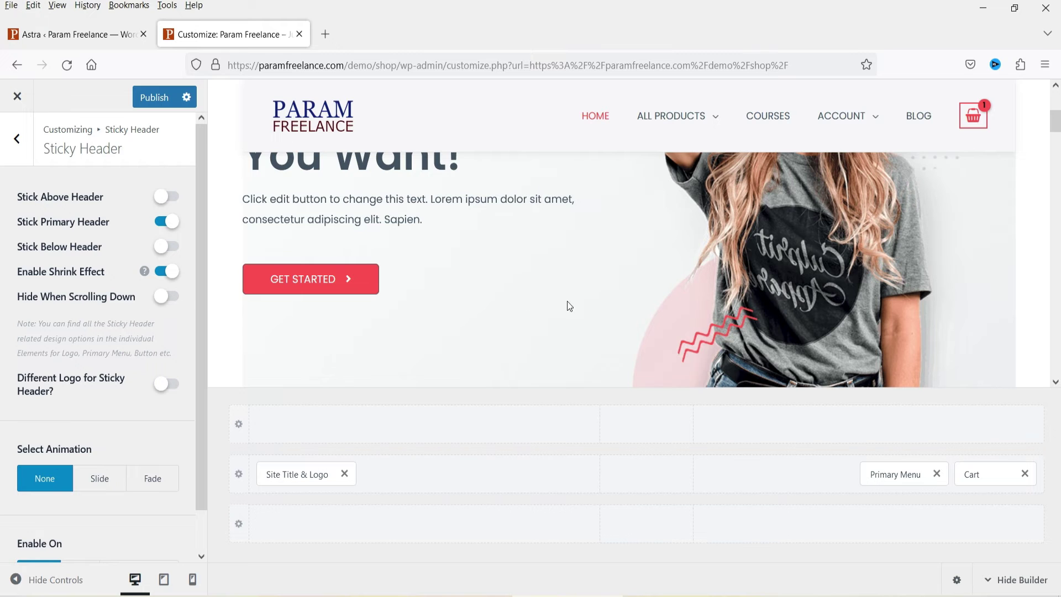
scroll(567, 304, down, 5)
scroll(514, 276, up, 5)
click(167, 299)
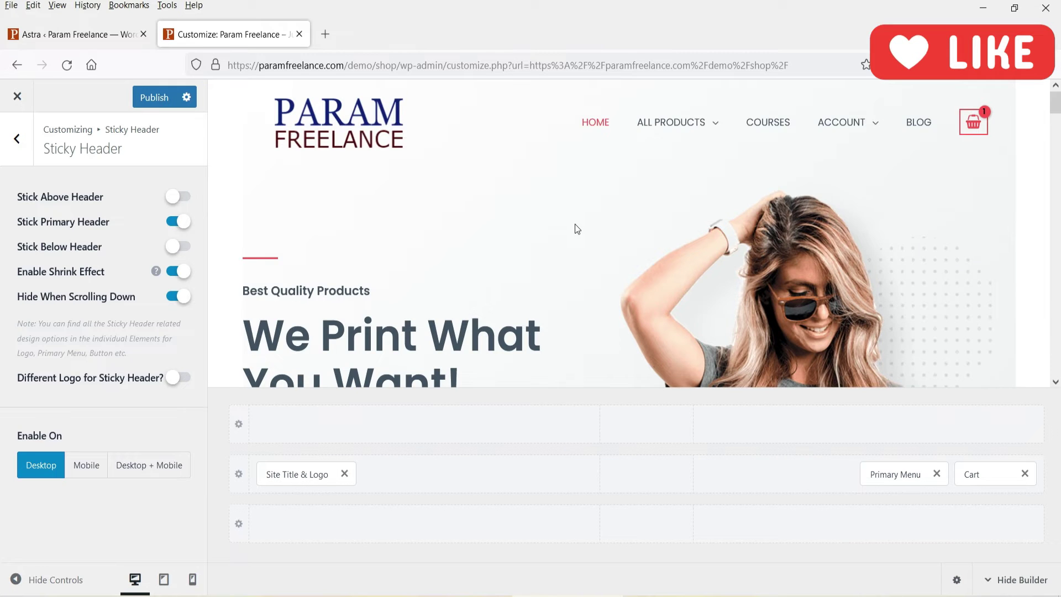
scroll(574, 225, down, 4)
scroll(574, 228, down, 3)
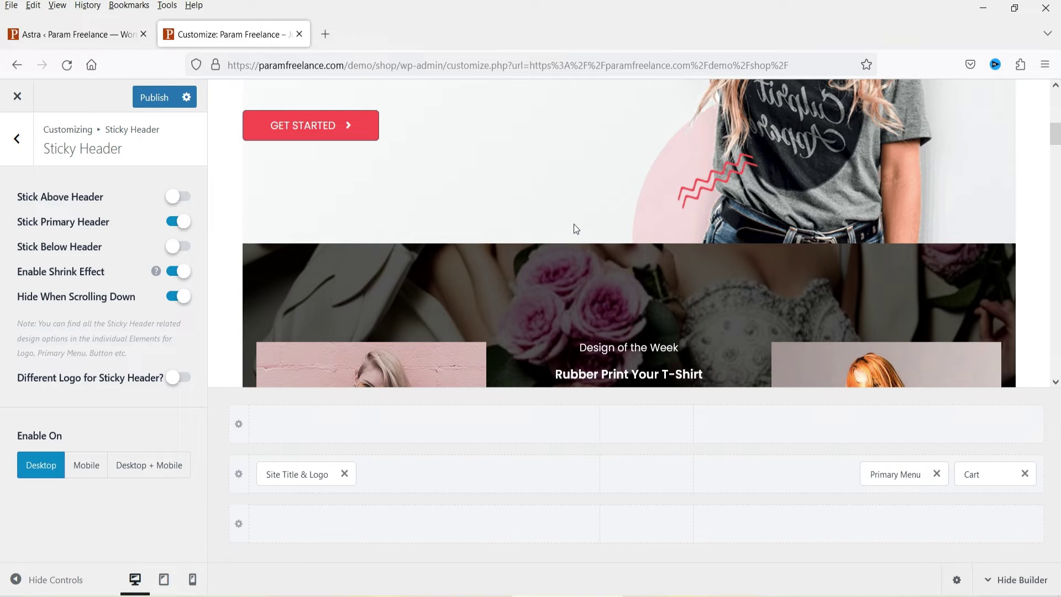
scroll(575, 228, up, 3)
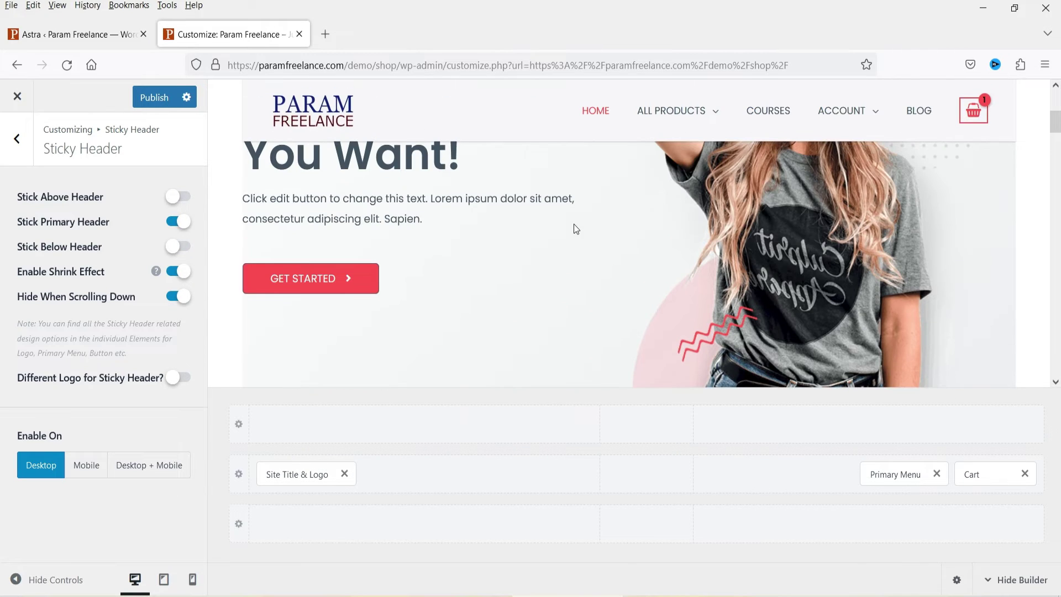
scroll(575, 228, up, 4)
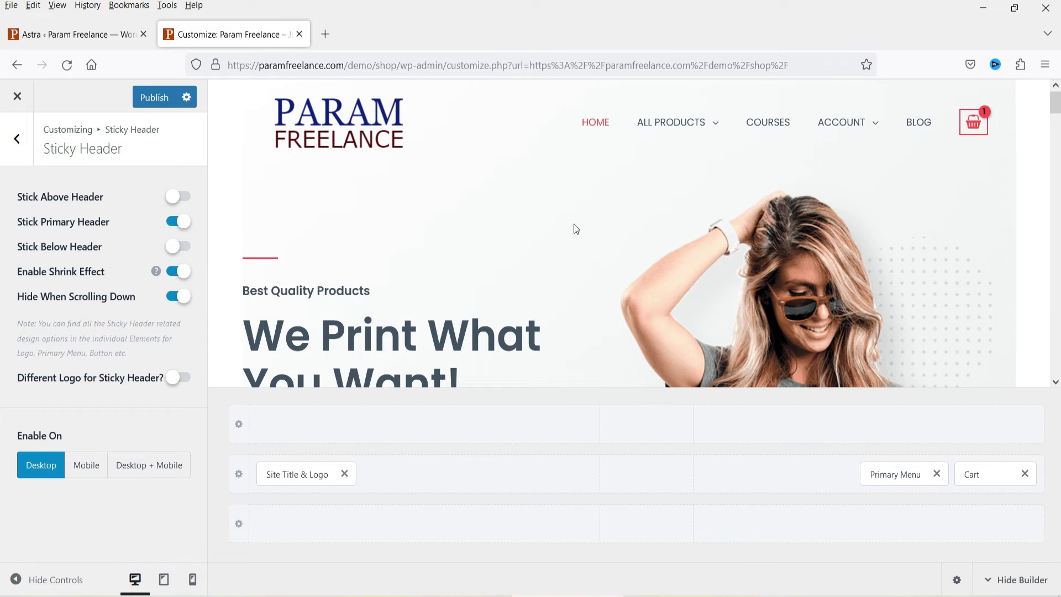
scroll(573, 224, down, 15)
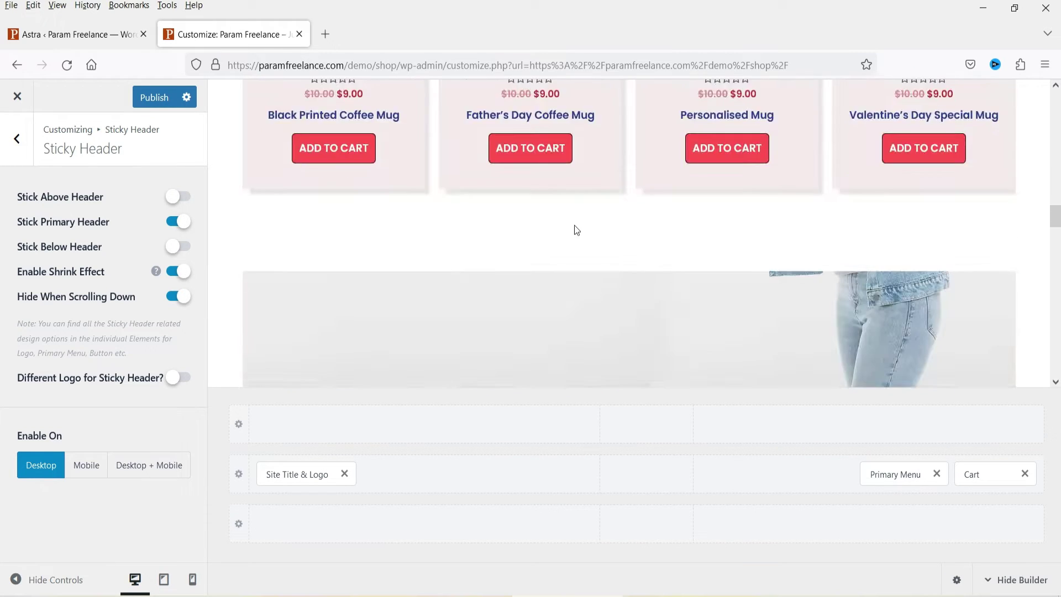
scroll(574, 228, down, 6)
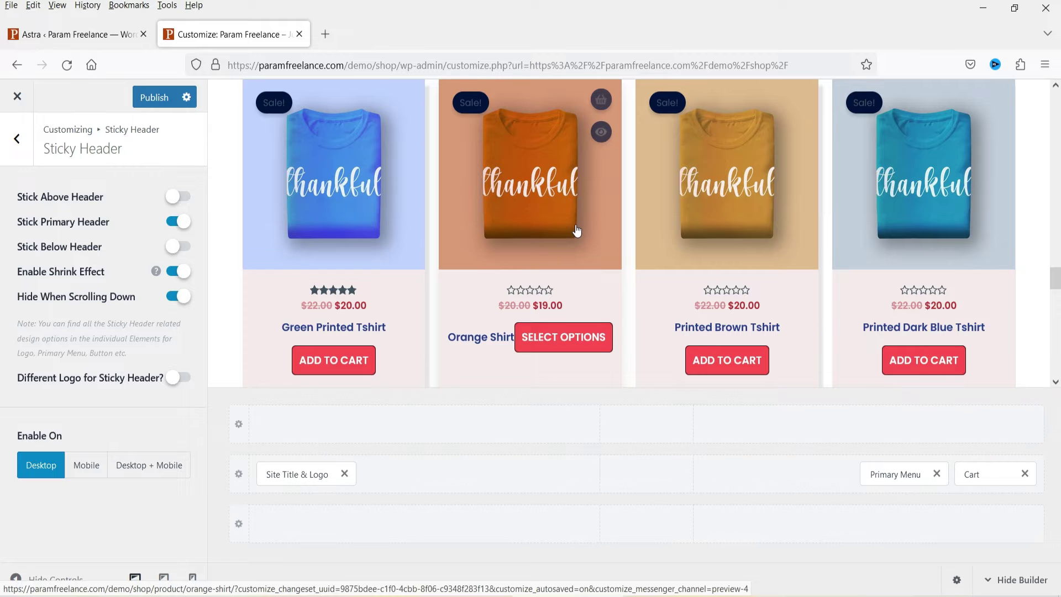
scroll(577, 229, up, 2)
scroll(578, 226, up, 5)
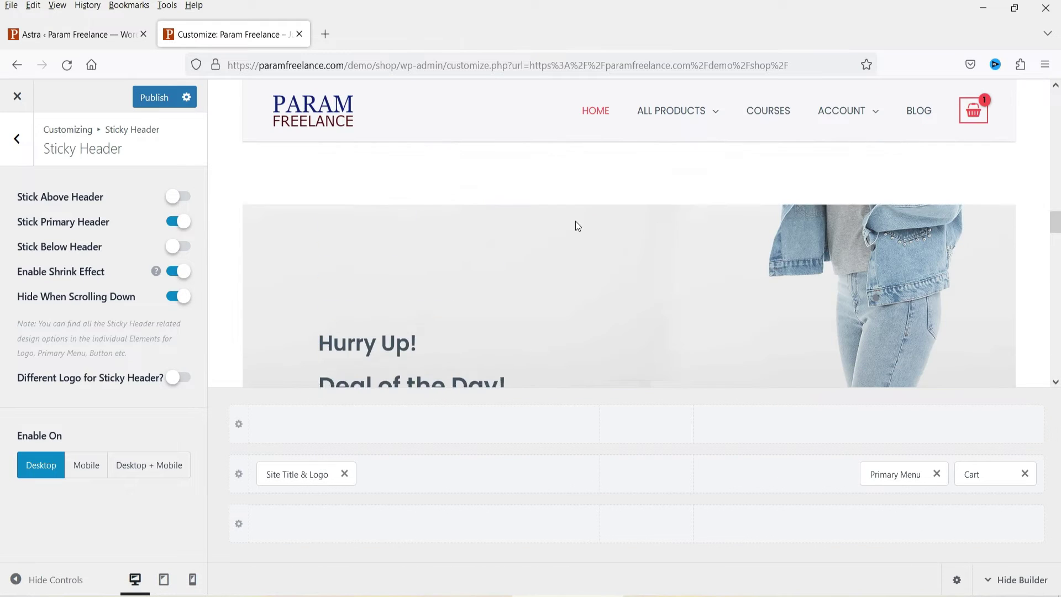
scroll(575, 221, up, 15)
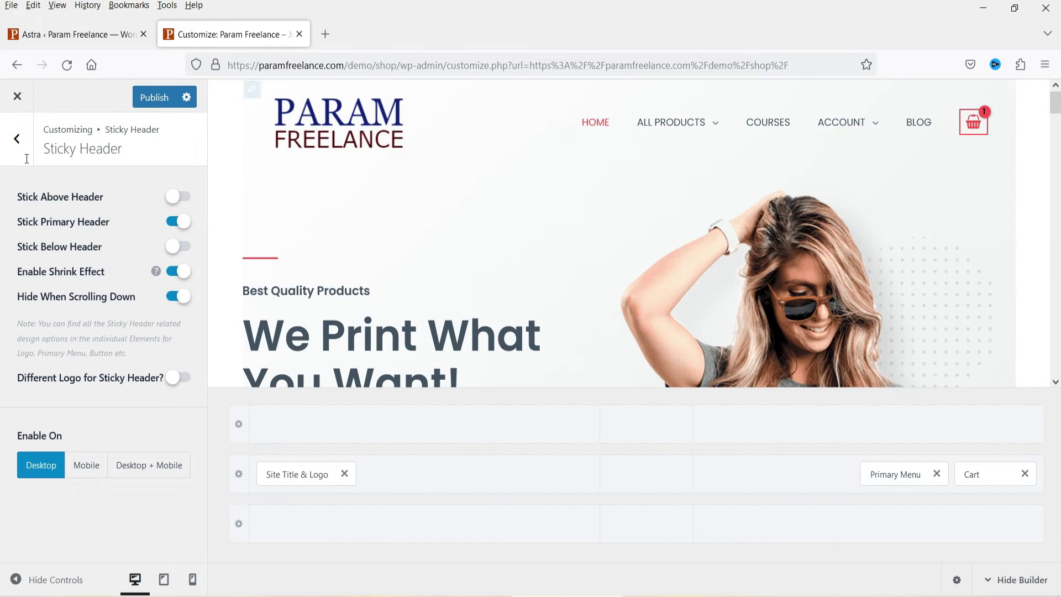
- Switch off Hide When Scrolling Down and scroll the preview to check the header
click(177, 301)
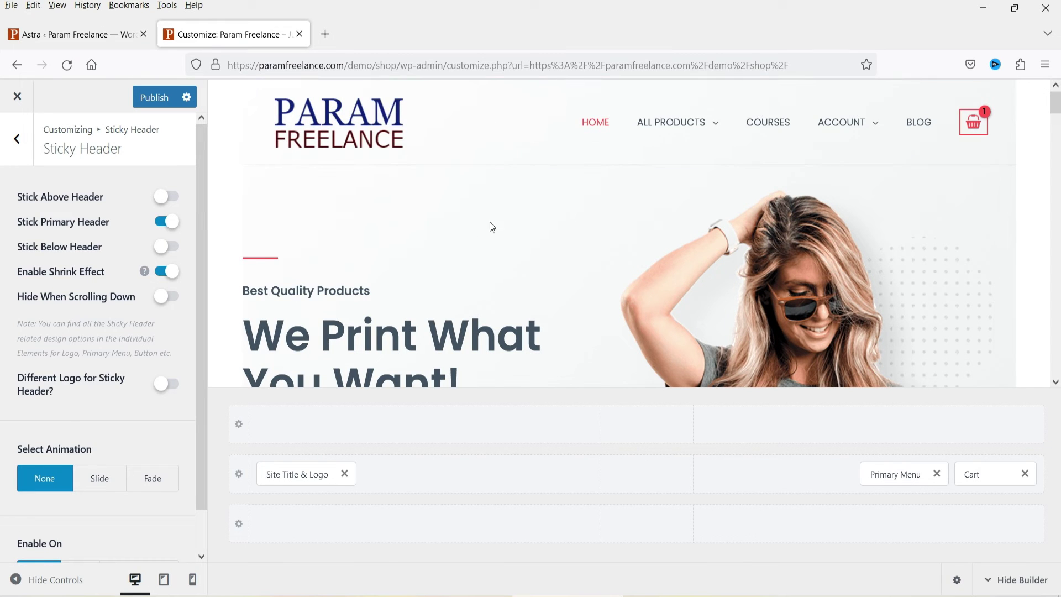
scroll(498, 218, down, 4)
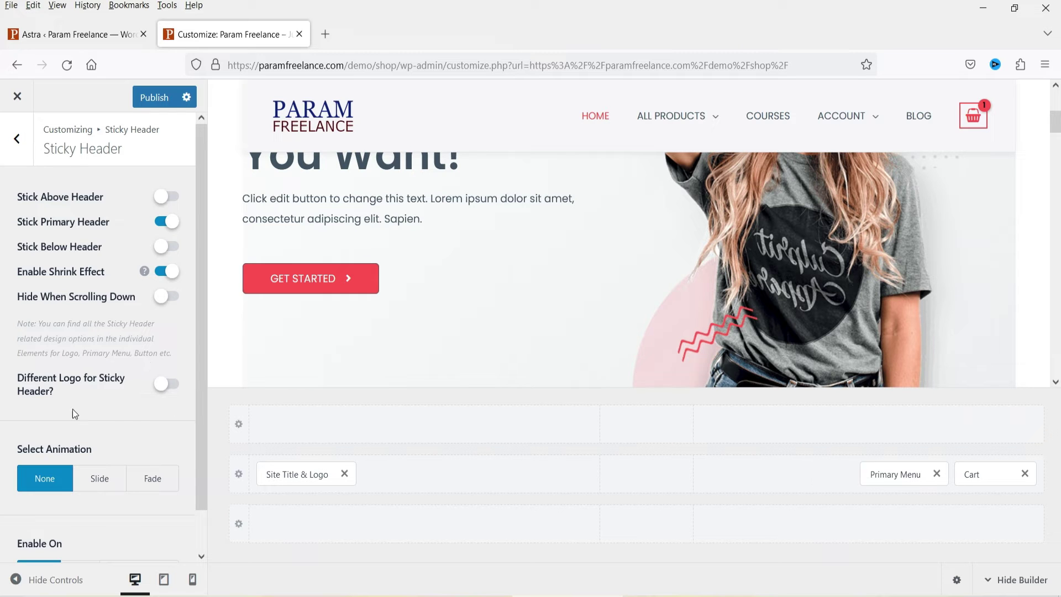
- Enable a different sticky header logo and choose the NATURAL image from the Media Library
click(167, 387)
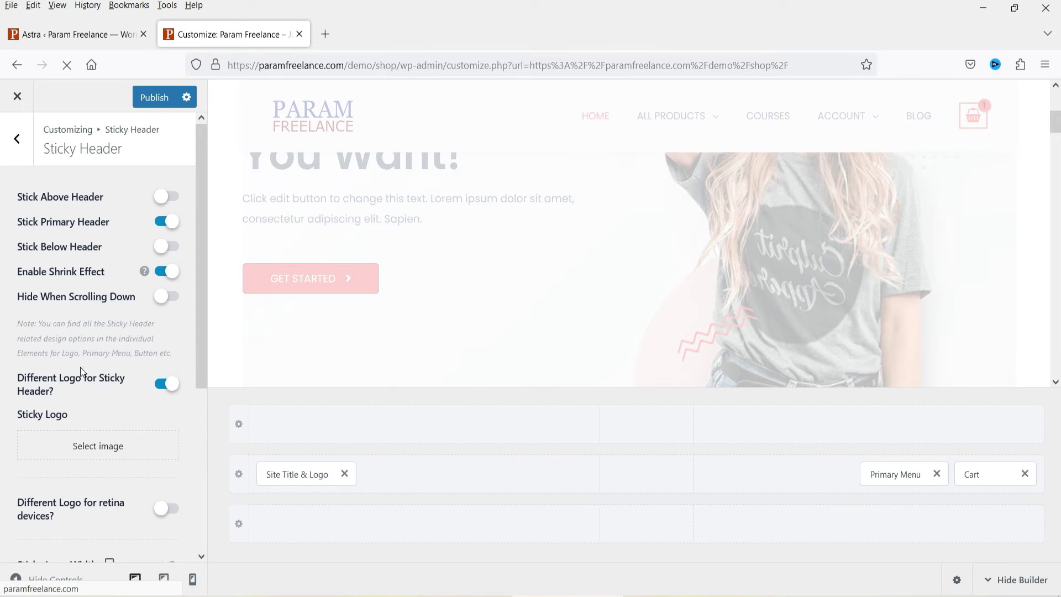
scroll(82, 350, down, 3)
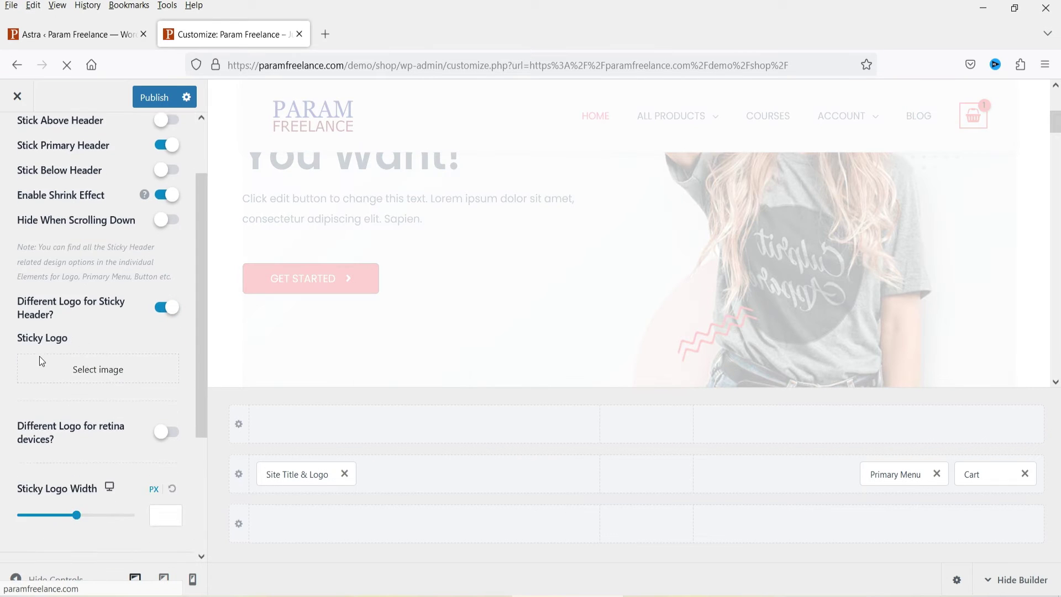
click(105, 381)
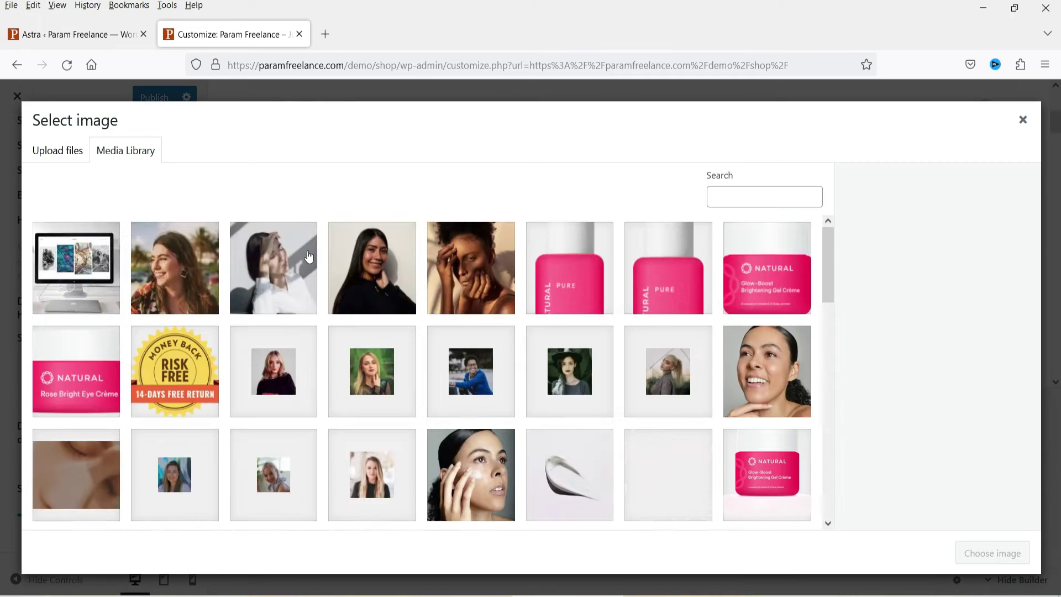
scroll(79, 478, down, 2)
click(78, 479)
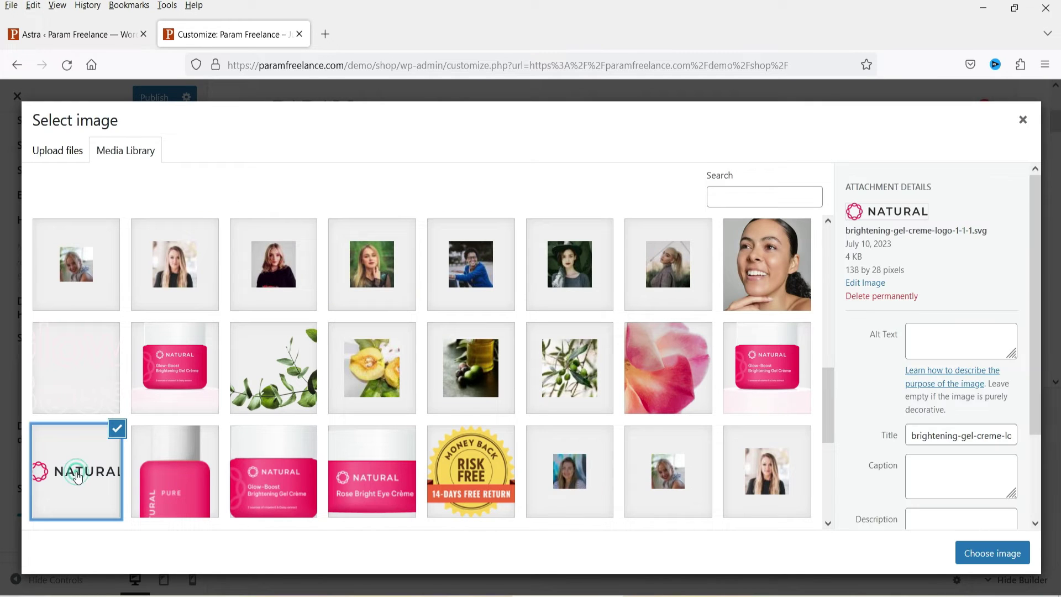
click(974, 549)
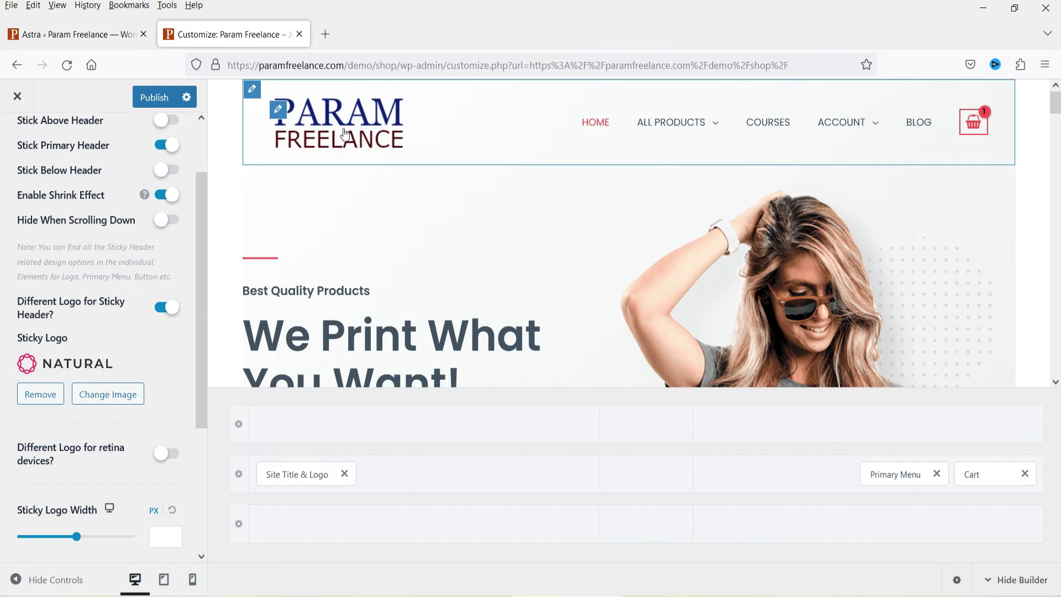
scroll(528, 214, down, 4)
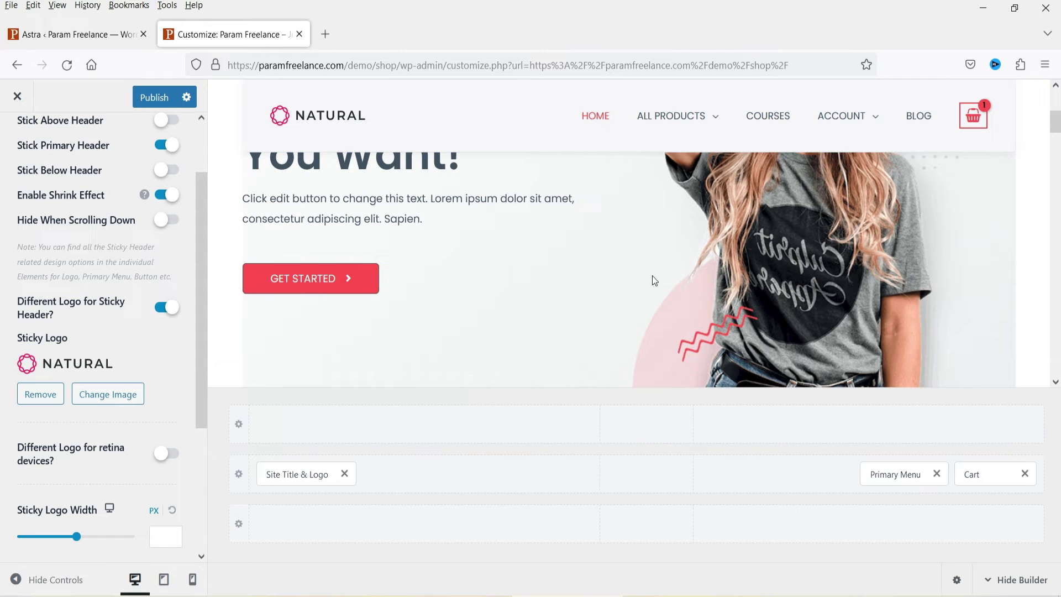
scroll(100, 331, down, 3)
- Set Sticky Logo Width to 307 px and settle on the Slide animation after trying Fade
drag(76, 341, 74, 344)
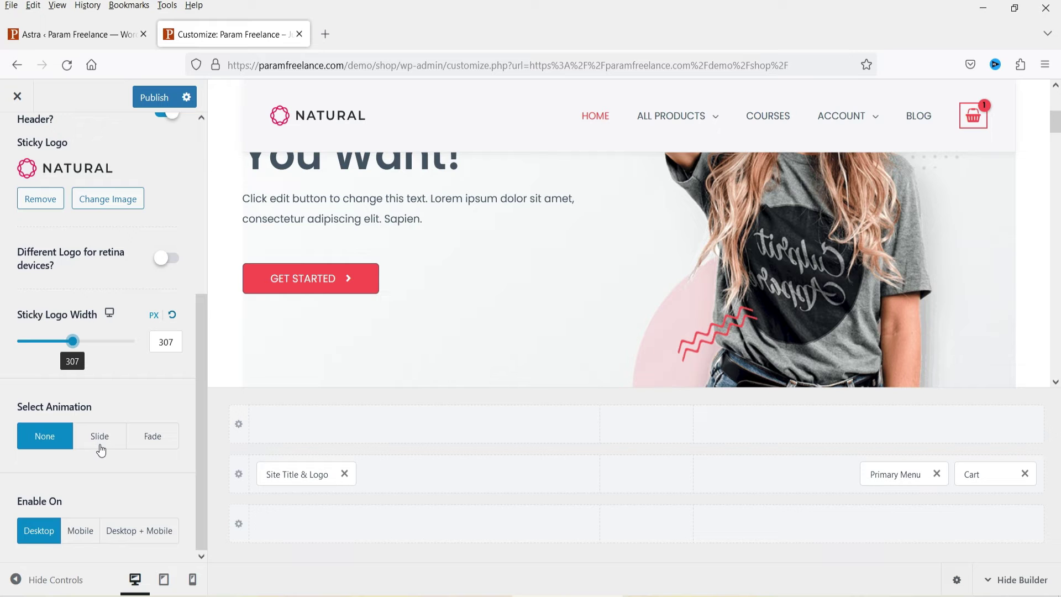
click(100, 449)
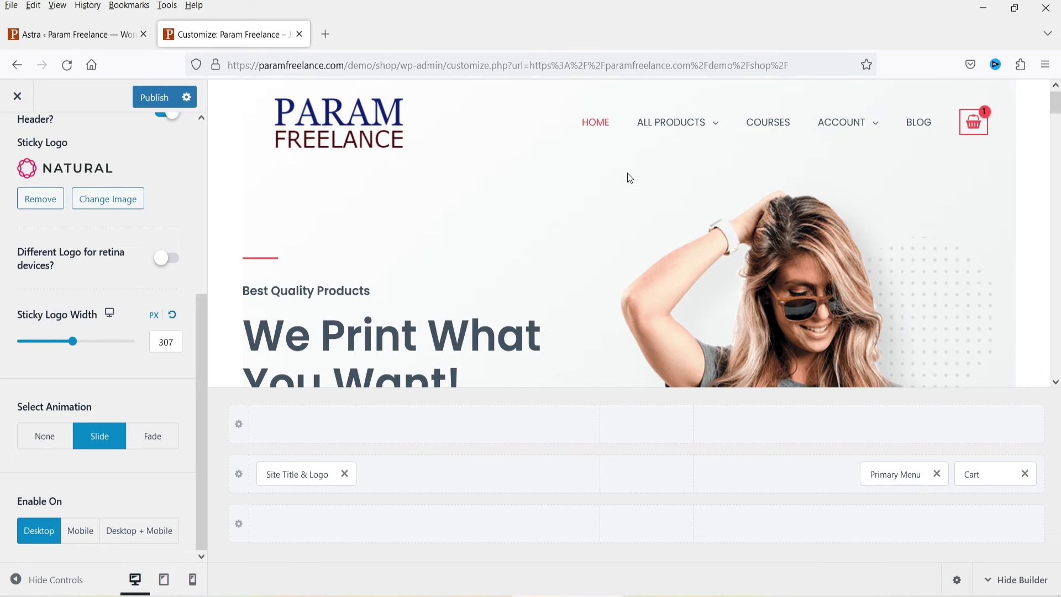
scroll(629, 178, down, 8)
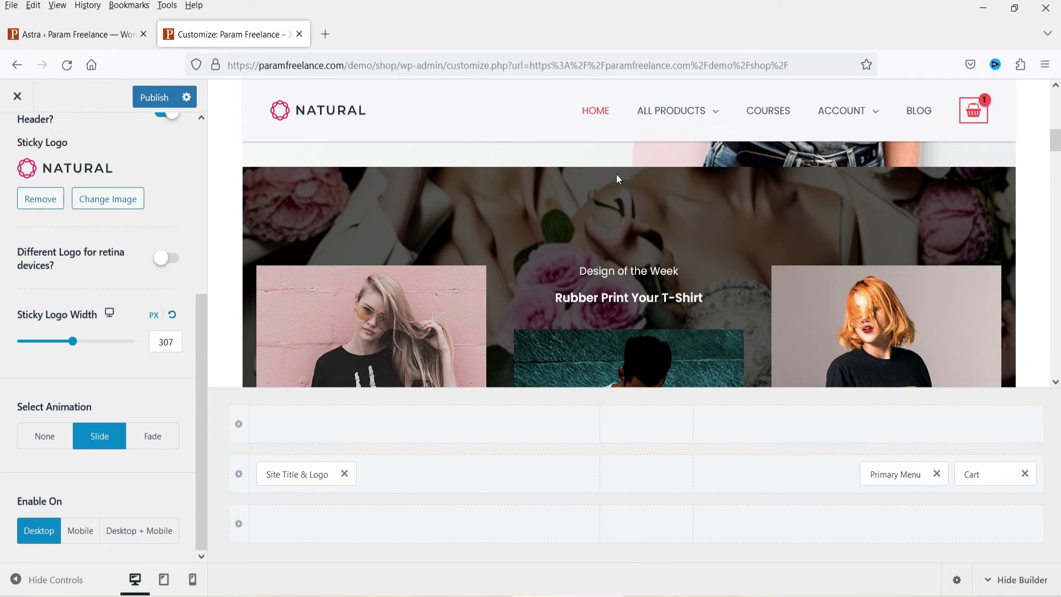
click(151, 442)
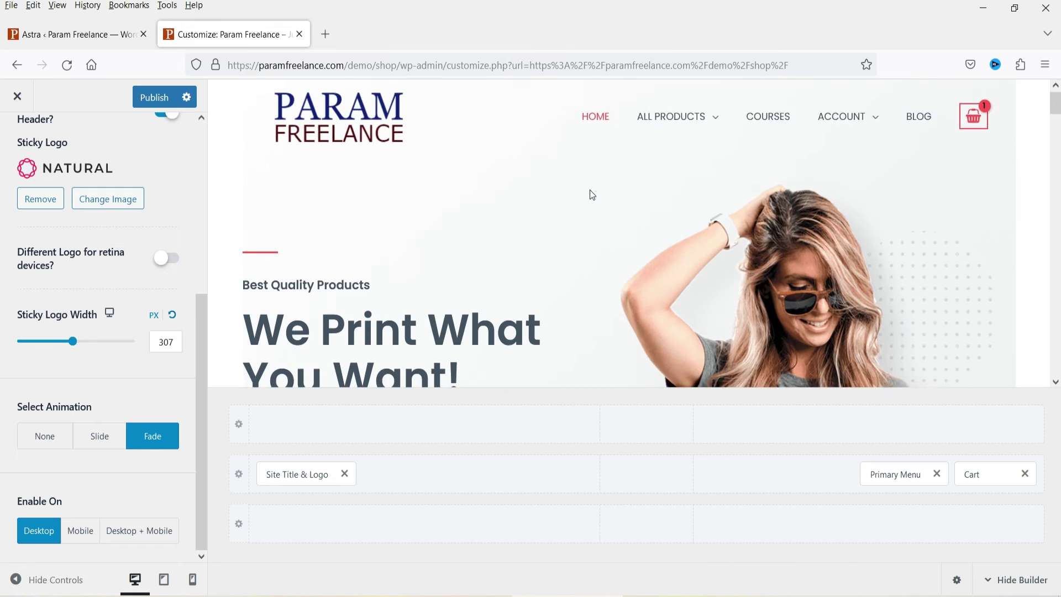
scroll(589, 190, down, 4)
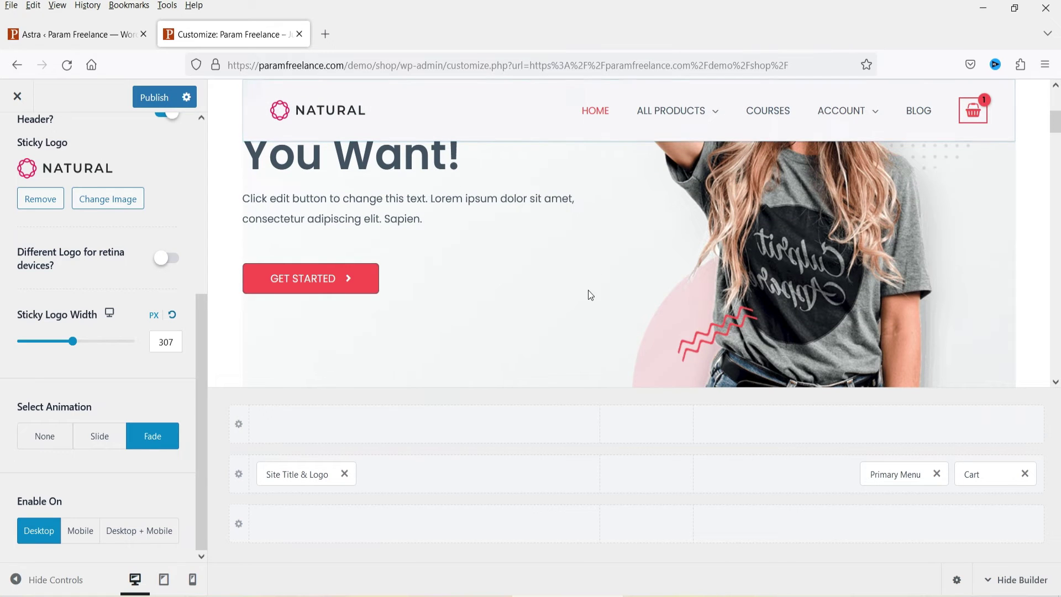
click(94, 444)
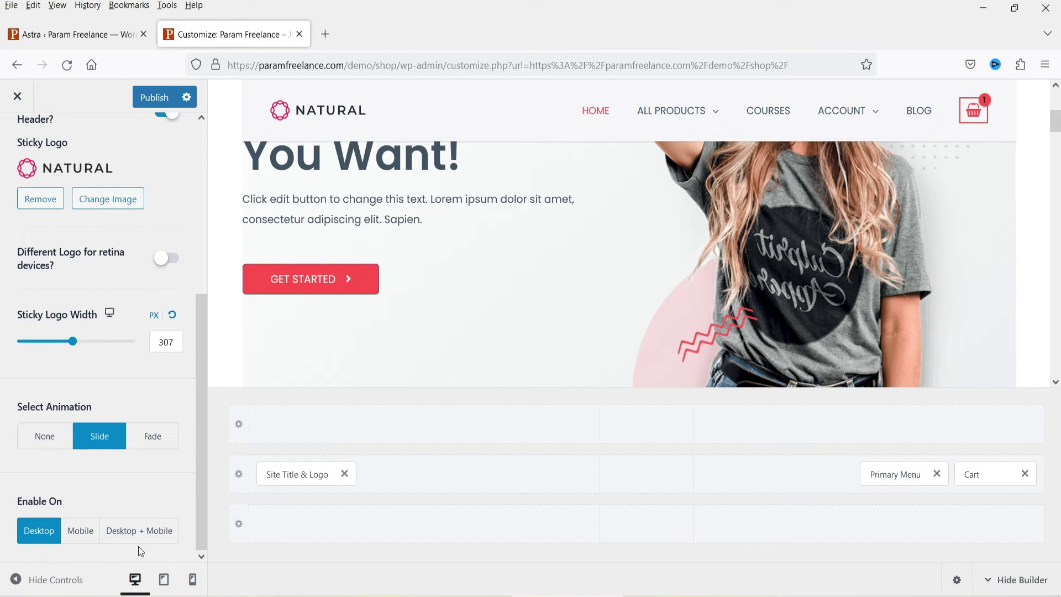
- Enable the sticky header on Desktop + Mobile and test it in the mobile preview
click(140, 531)
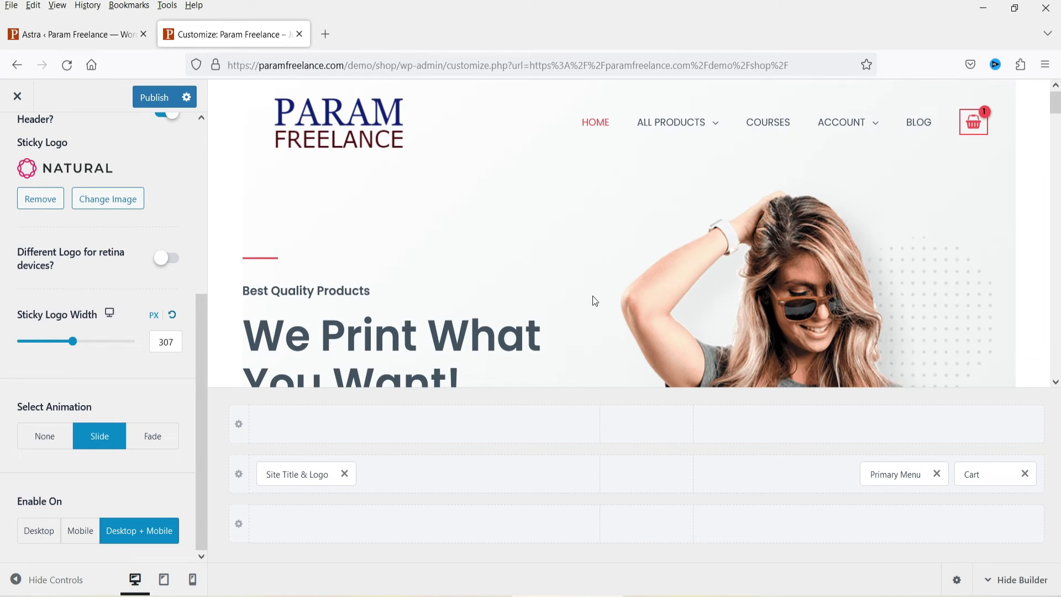
click(192, 579)
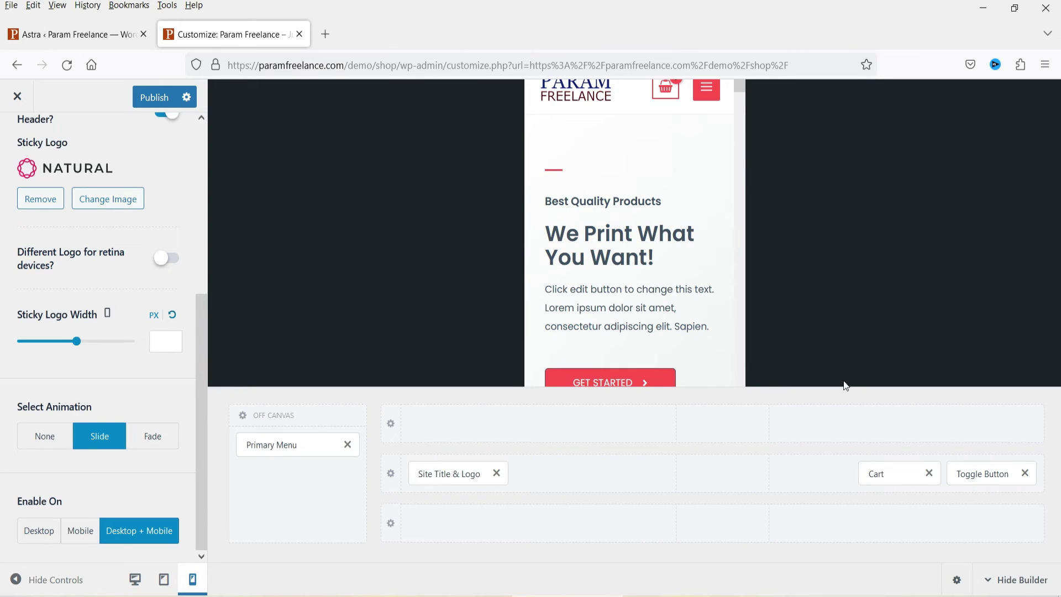
scroll(681, 237, down, 3)
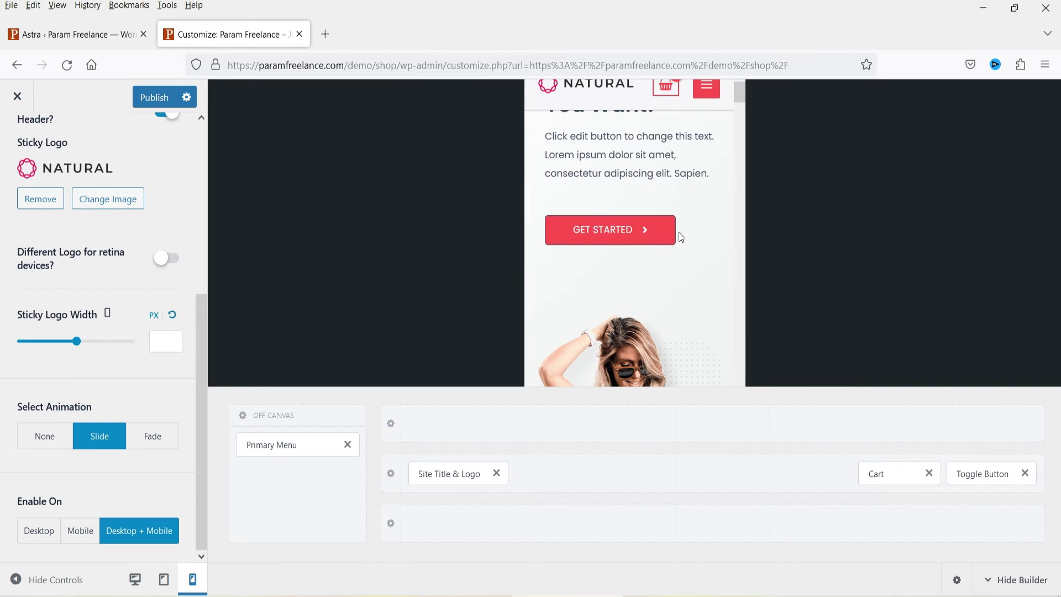
scroll(687, 175, up, 3)
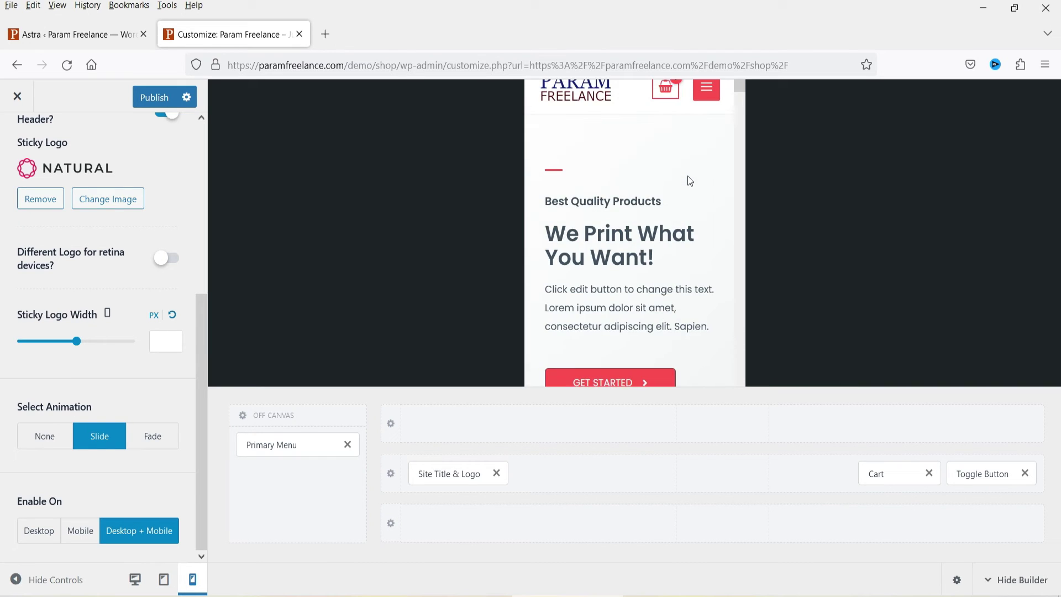
scroll(688, 177, down, 5)
scroll(687, 176, up, 5)
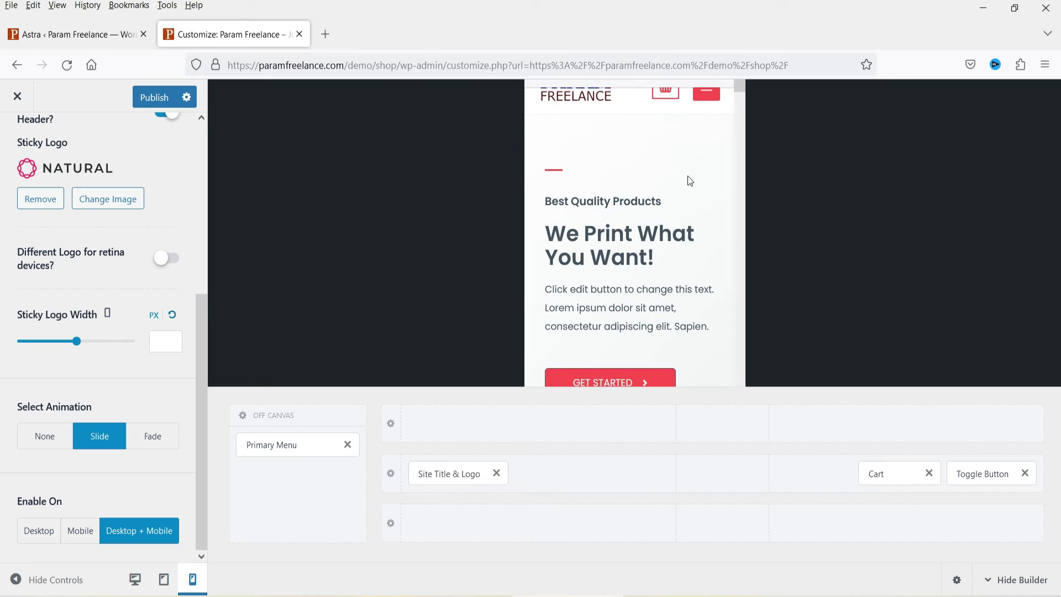
- Hide the builder, scroll the mobile preview, and open then close the hamburger menu
click(997, 583)
scroll(671, 332, down, 5)
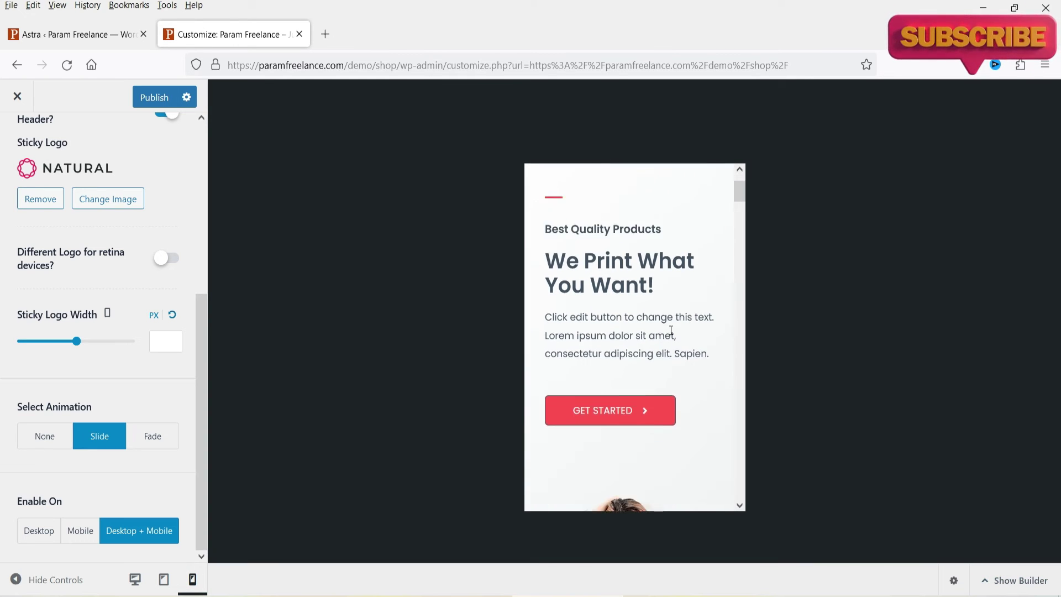
scroll(647, 326, down, 3)
scroll(643, 326, up, 5)
scroll(643, 327, down, 3)
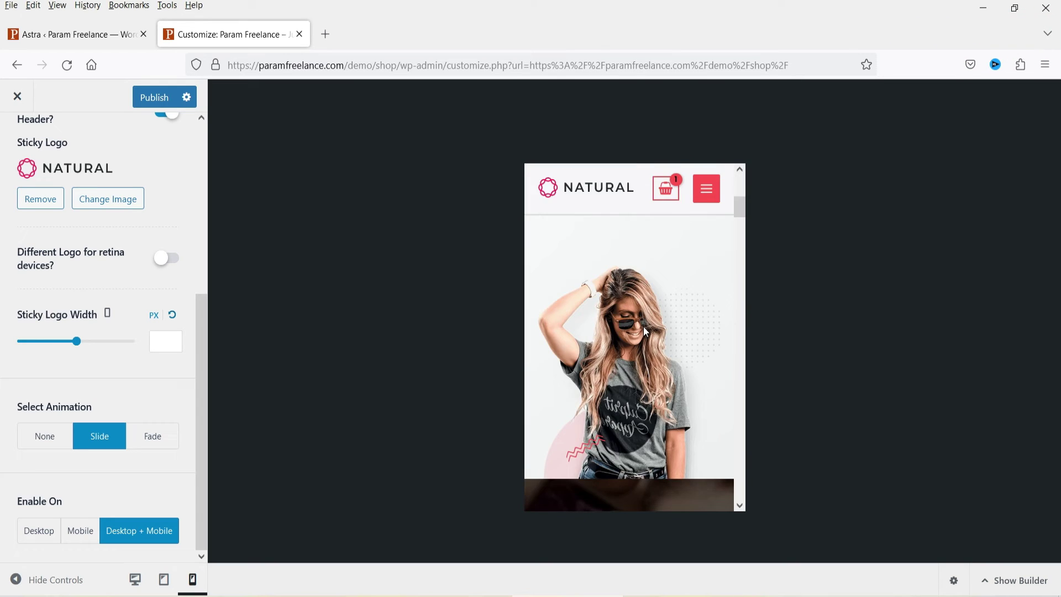
scroll(644, 327, up, 4)
scroll(643, 326, down, 3)
click(715, 183)
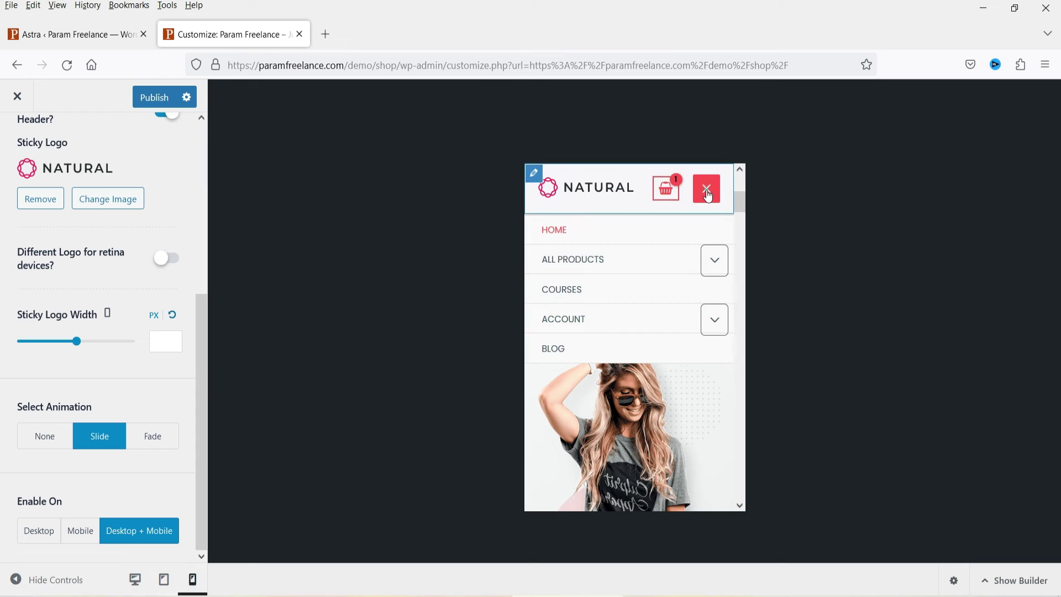
click(709, 195)
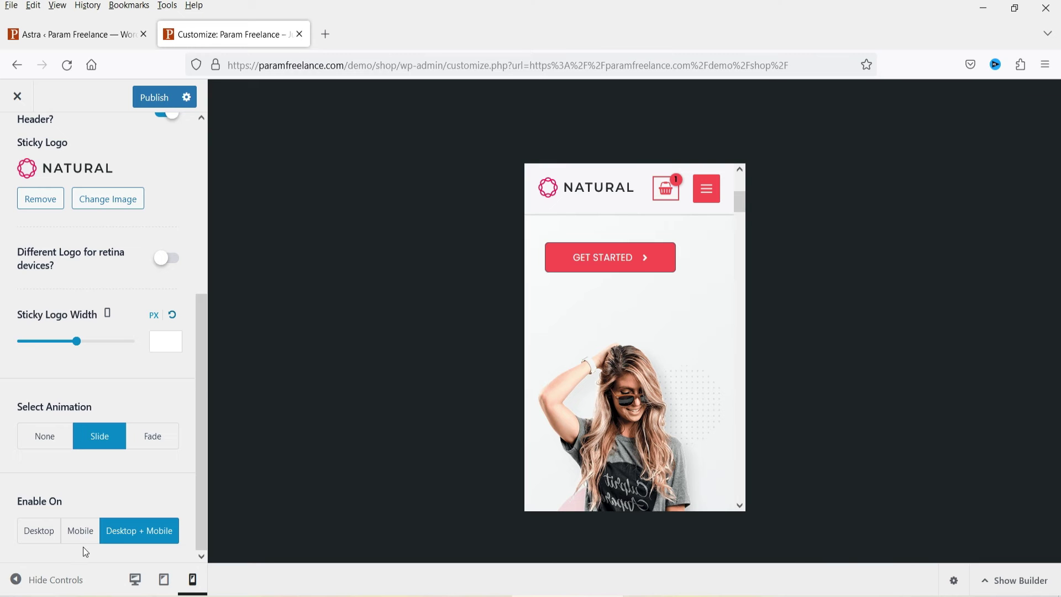
scroll(79, 487, up, 5)
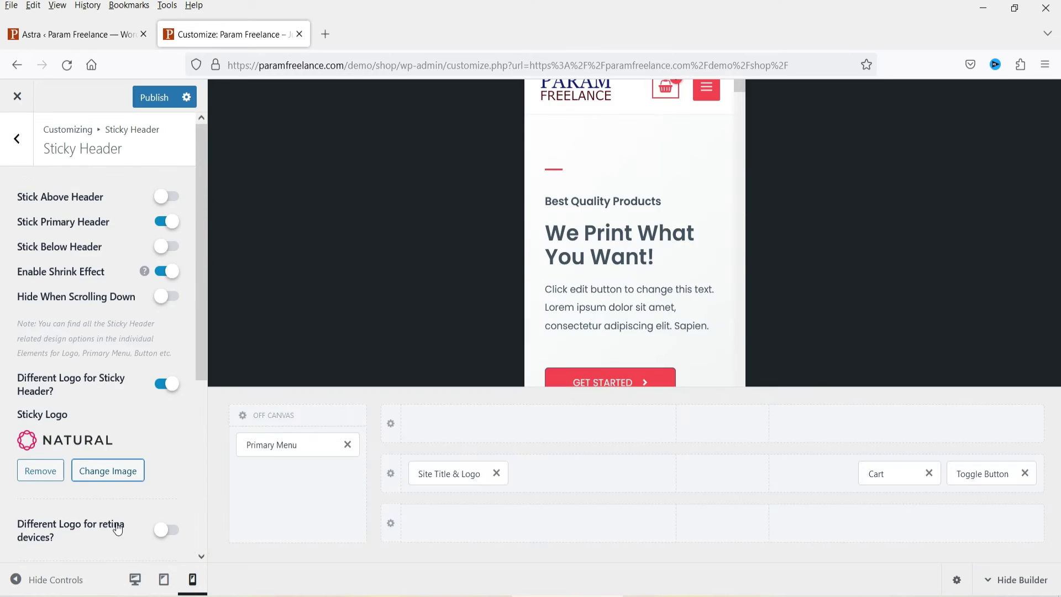
- Switch to the desktop preview and open the Primary Header row's Design settings
click(135, 579)
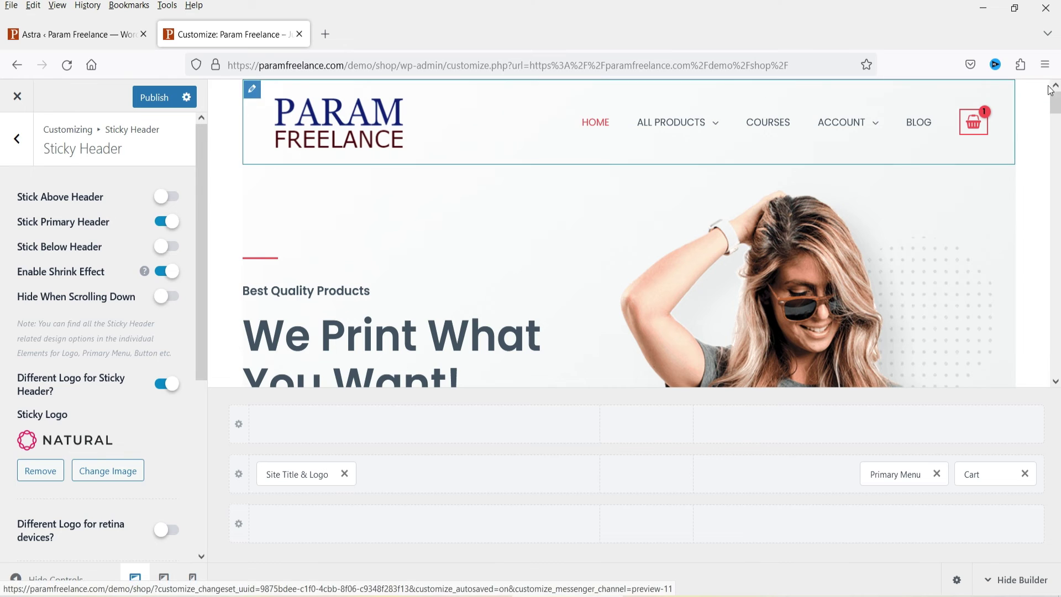
click(239, 479)
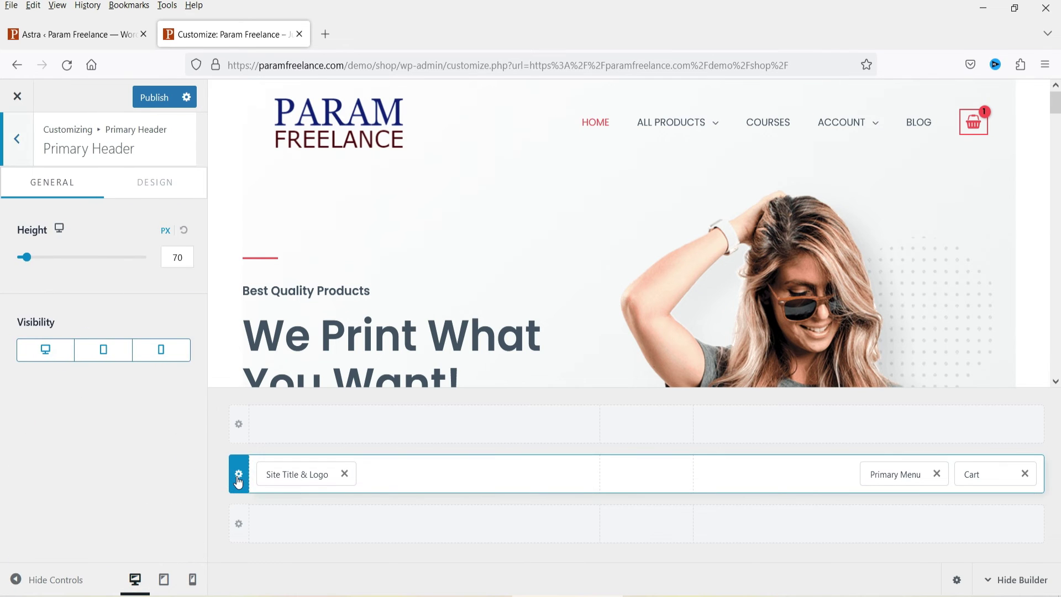
click(158, 187)
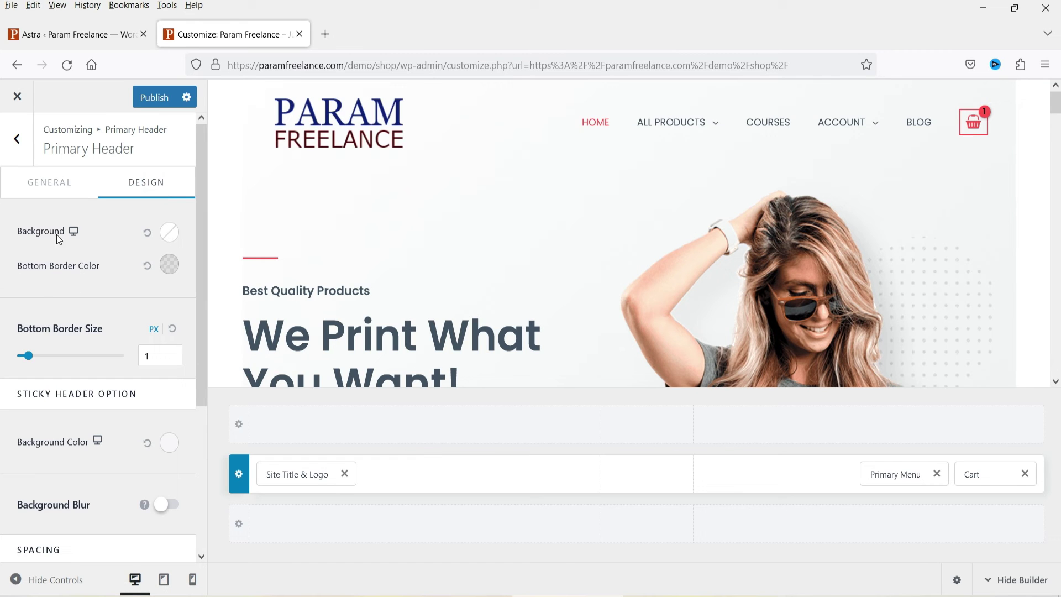
- Set the Primary Header background colour to white
click(161, 236)
click(96, 309)
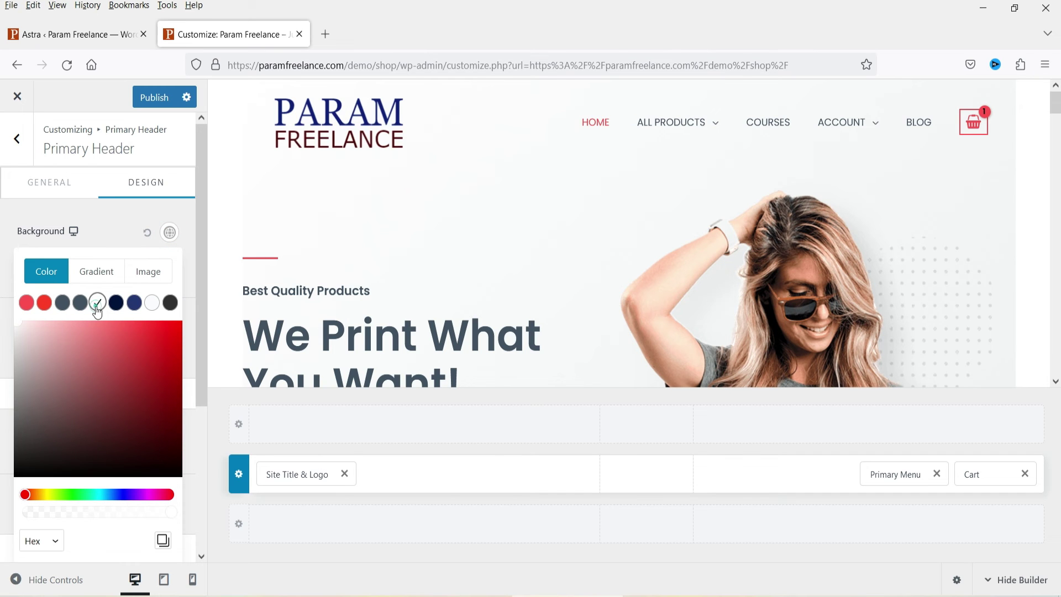
scroll(536, 191, down, 5)
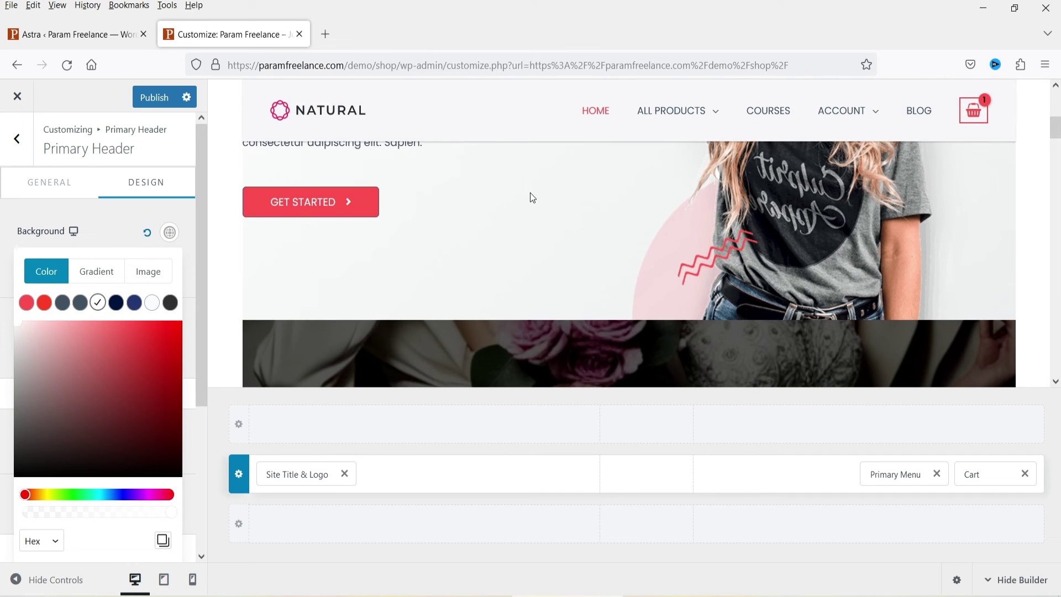
click(111, 234)
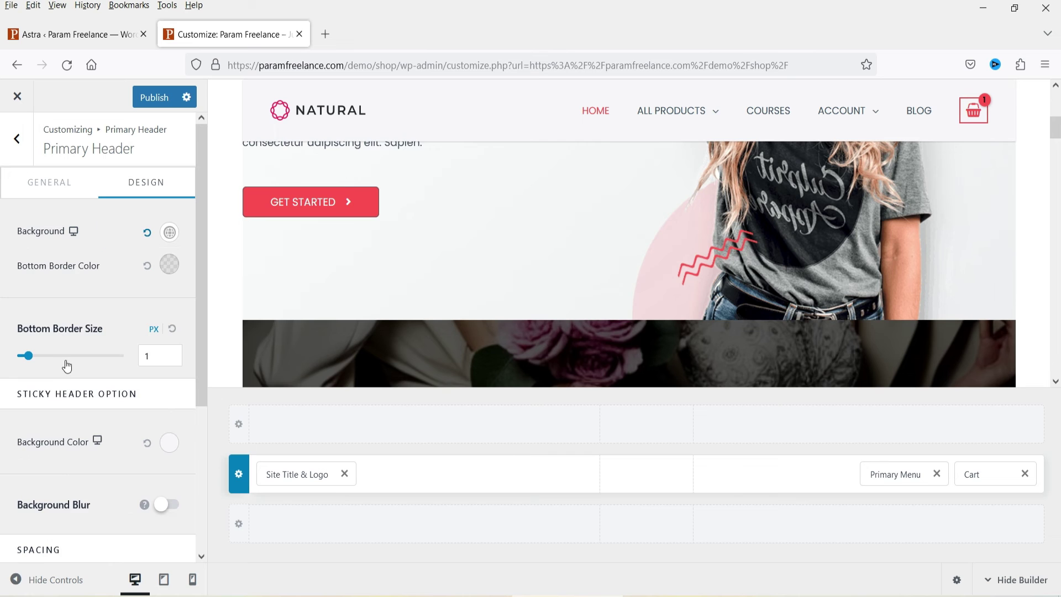
scroll(89, 305, down, 3)
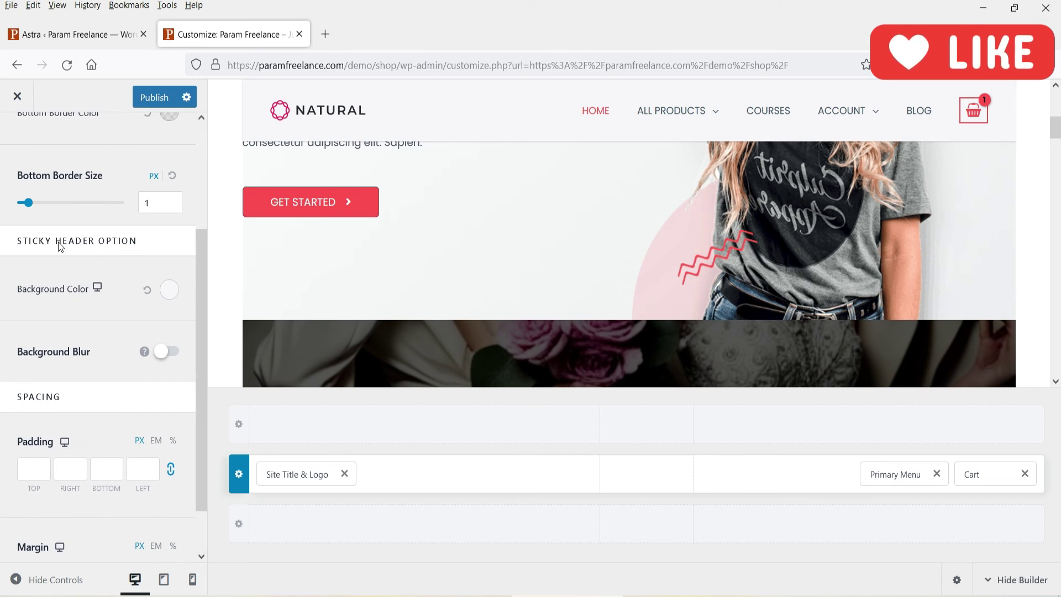
scroll(201, 293, down, 1)
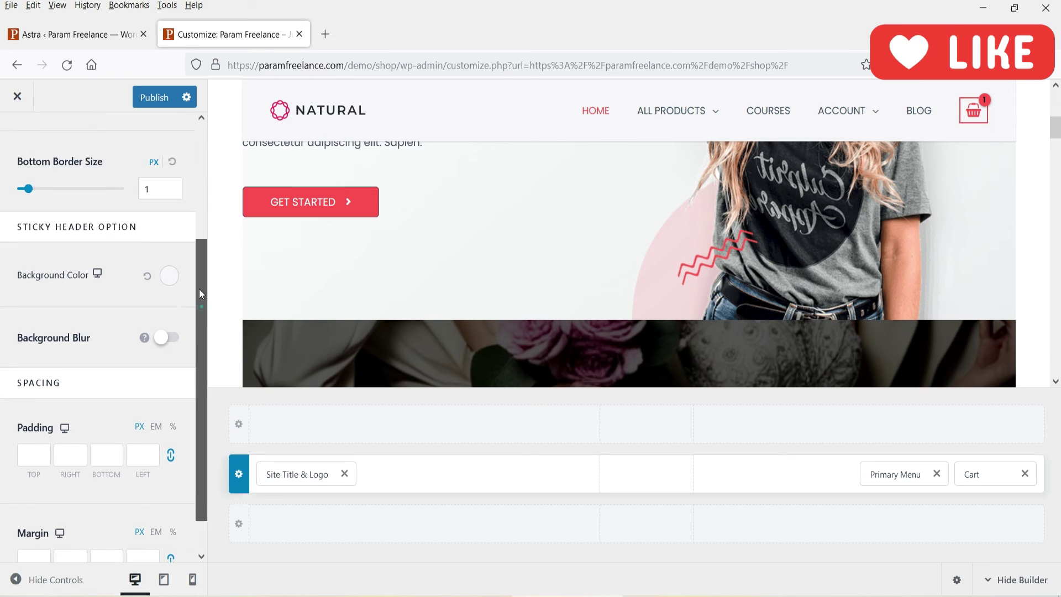
scroll(200, 284, up, 1)
scroll(69, 254, up, 3)
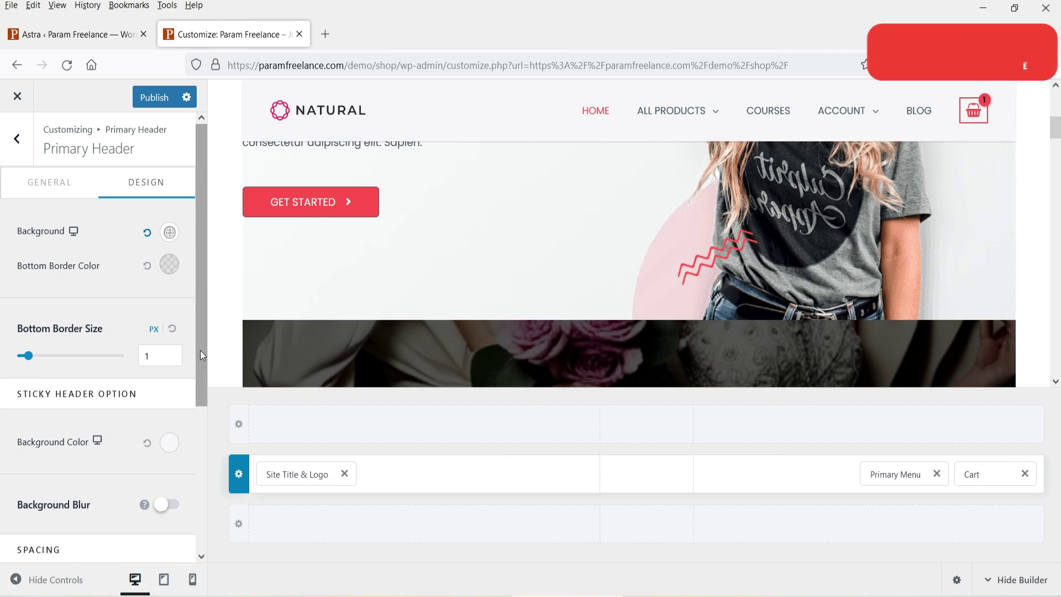
scroll(196, 403, down, 3)
- Set the Sticky Header Option background colour to pale yellow #F7F9D4
click(165, 346)
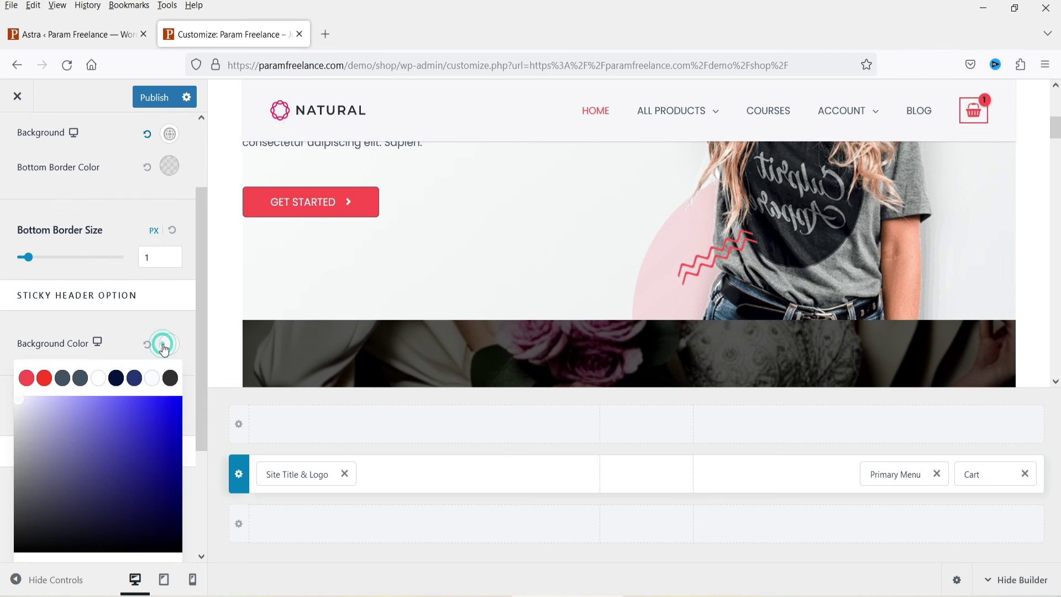
click(38, 412)
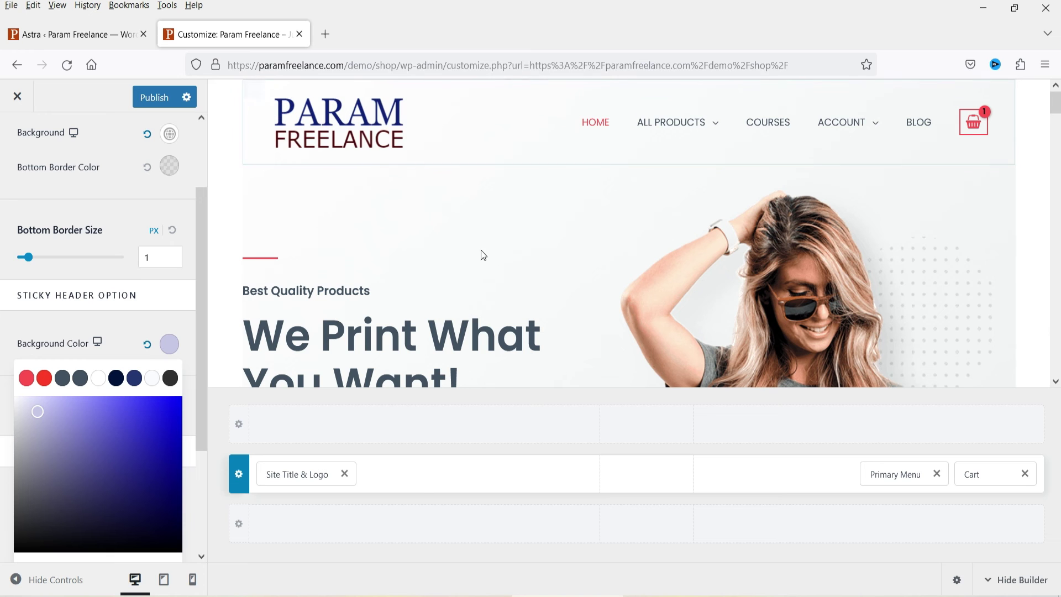
scroll(489, 232, down, 5)
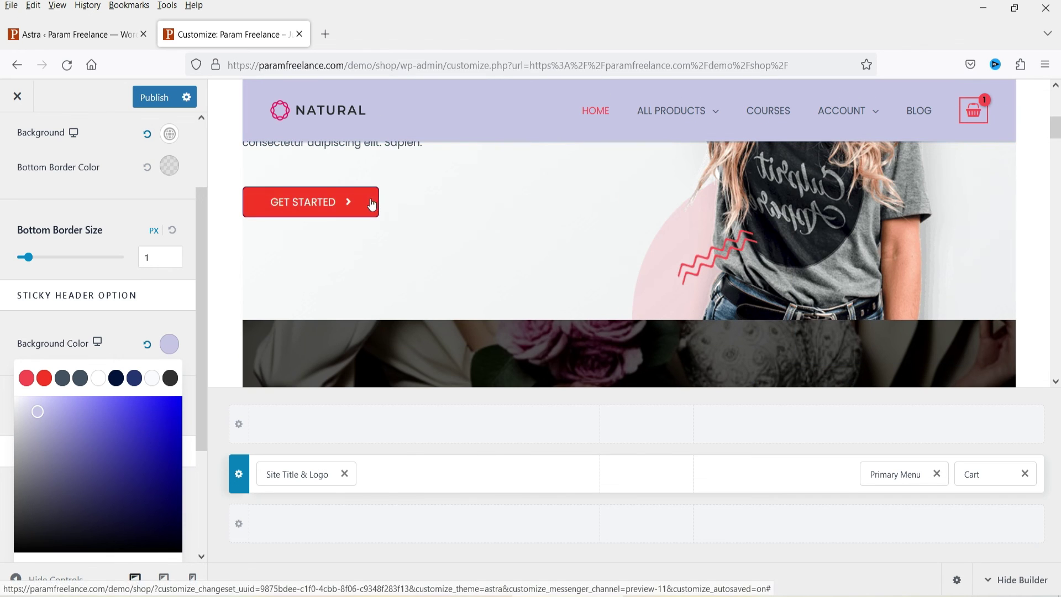
scroll(74, 422, down, 3)
drag(42, 280, 41, 249)
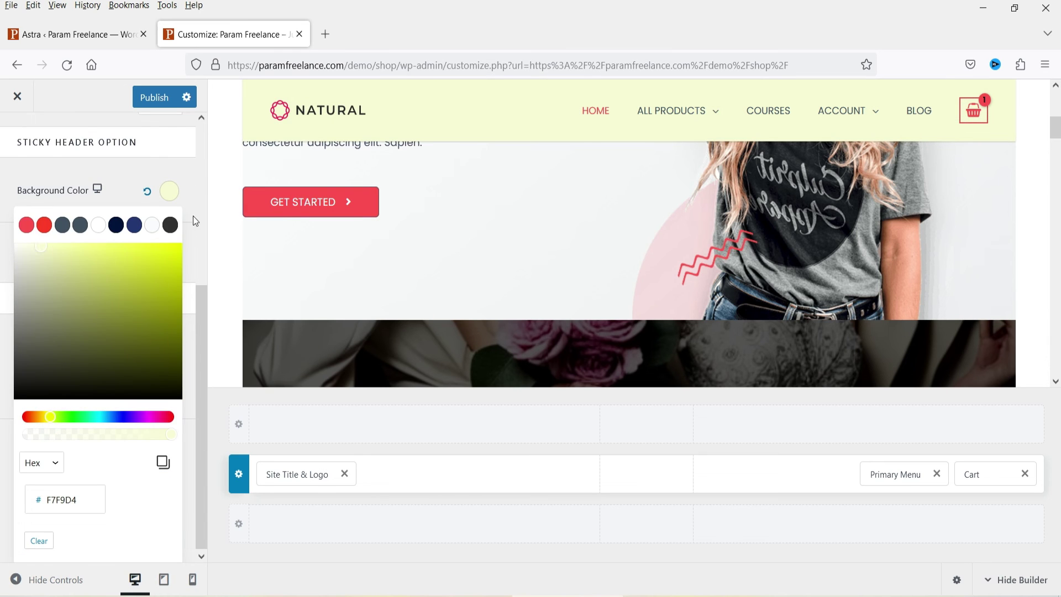
click(194, 215)
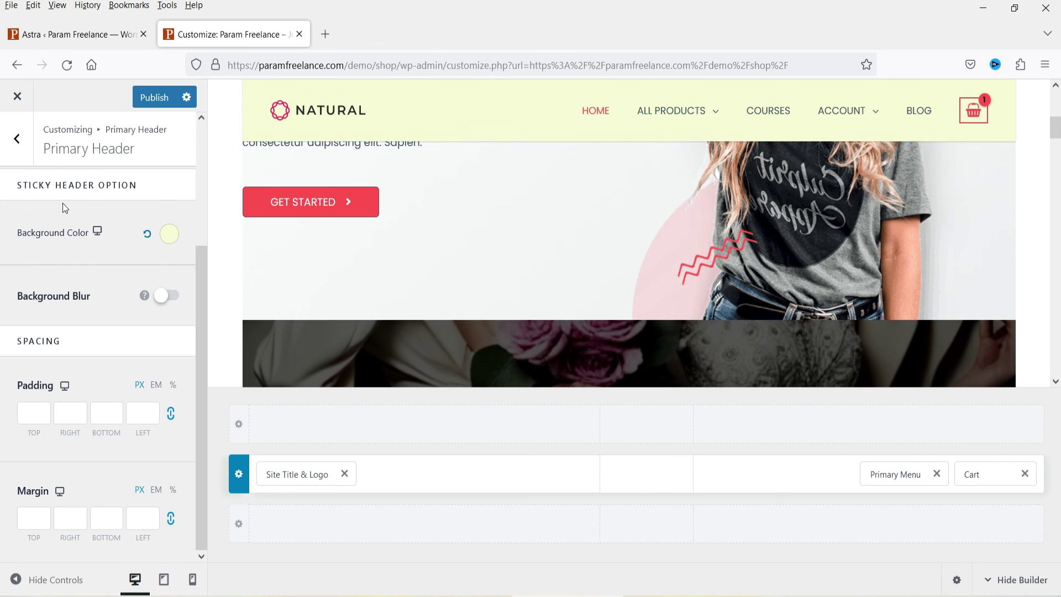
scroll(132, 390, up, 1)
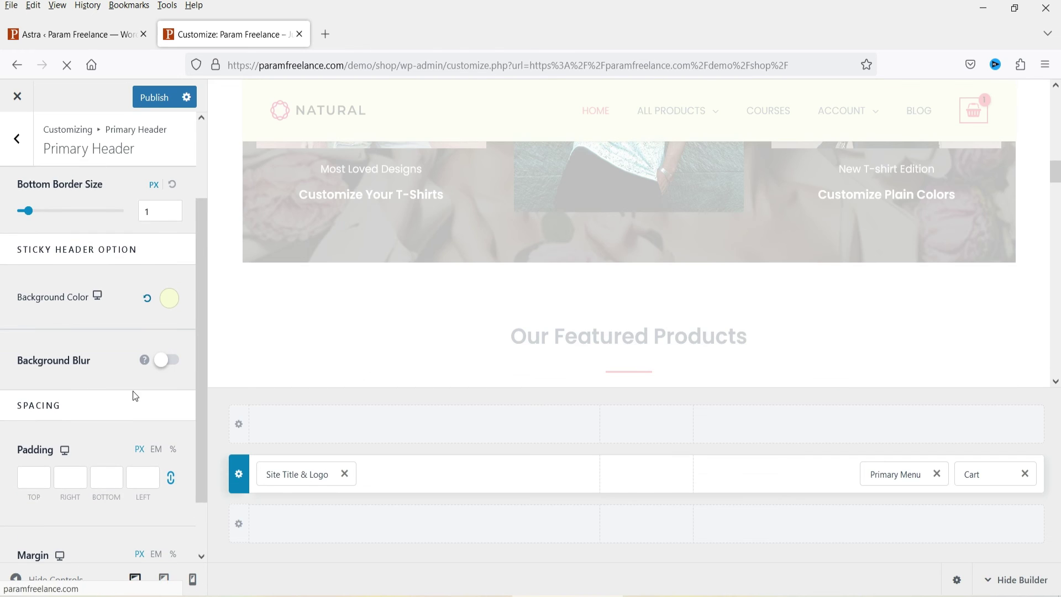
- Publish the sticky header settings, then open Visit Site from the Astra dashboard in a new tab
click(153, 99)
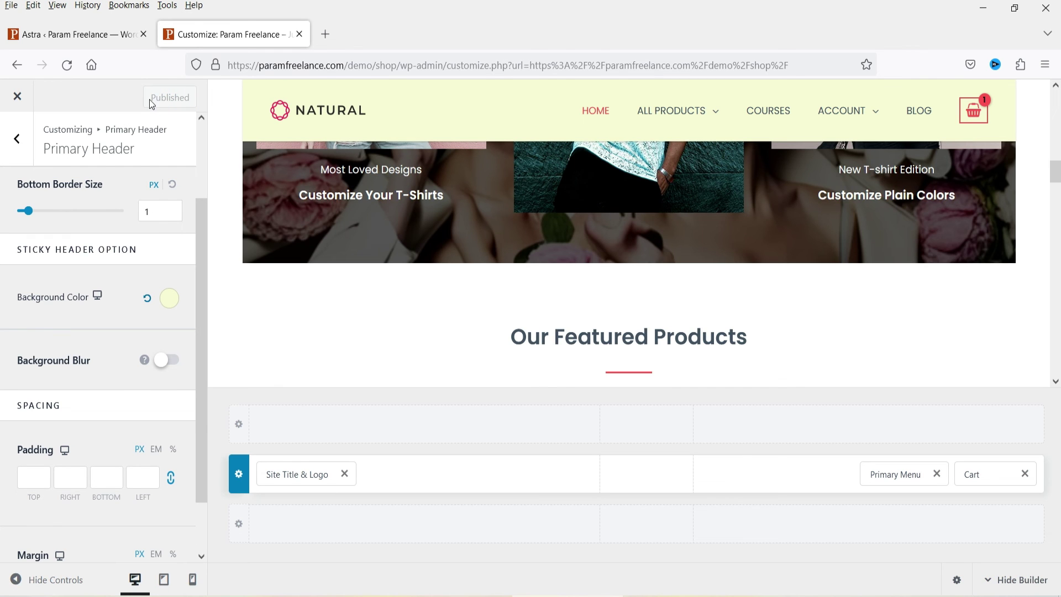
click(76, 35)
mouse_move(72, 92)
right_click(50, 120)
click(105, 137)
click(215, 34)
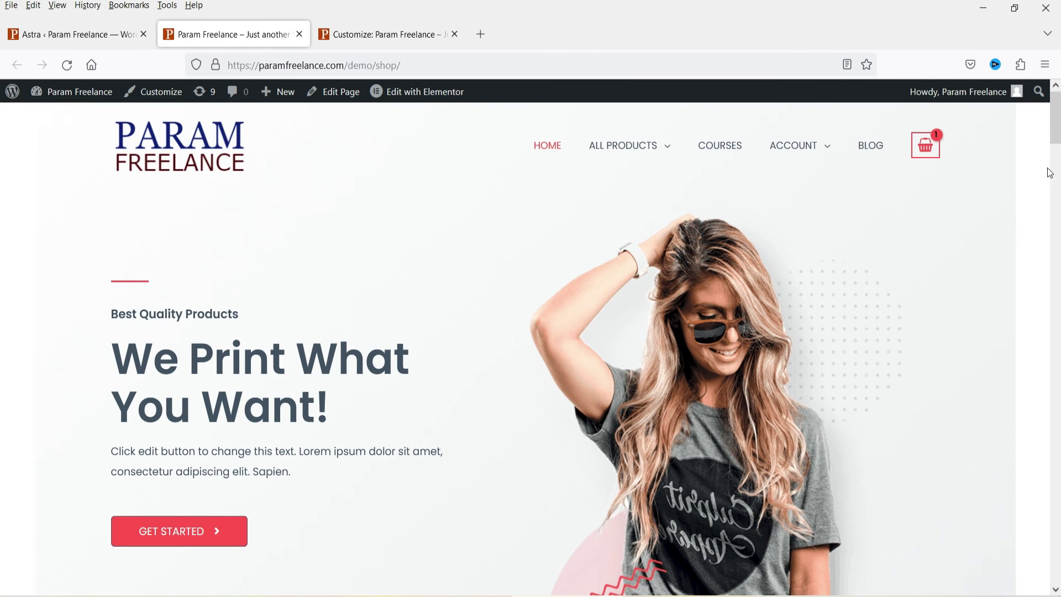
- Scroll the live shop homepage to confirm the pale-yellow sticky NATURAL header, then return to the Customizer
scroll(281, 261, down, 4)
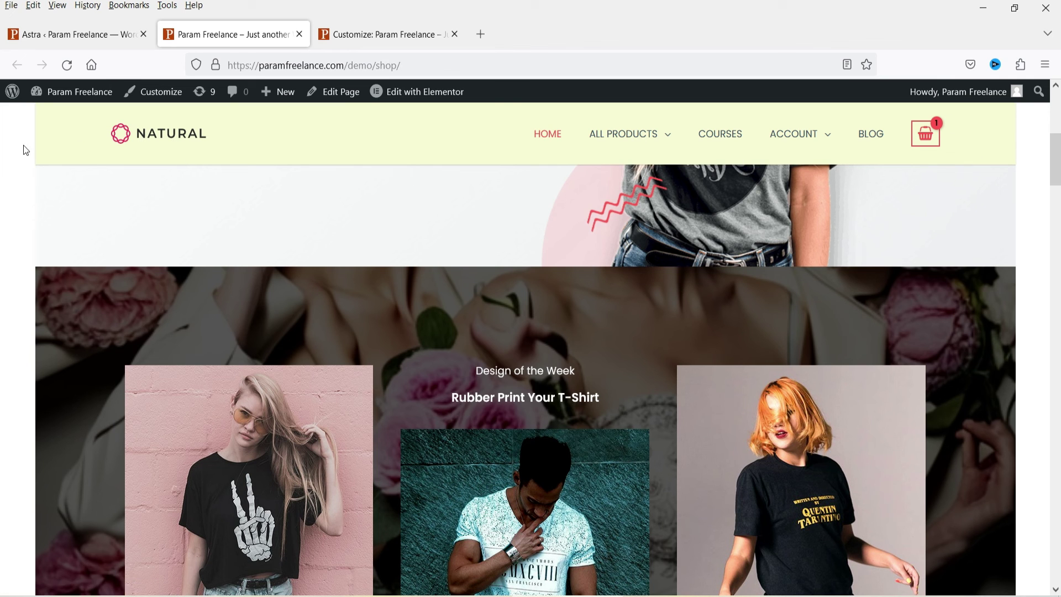
scroll(326, 211, down, 15)
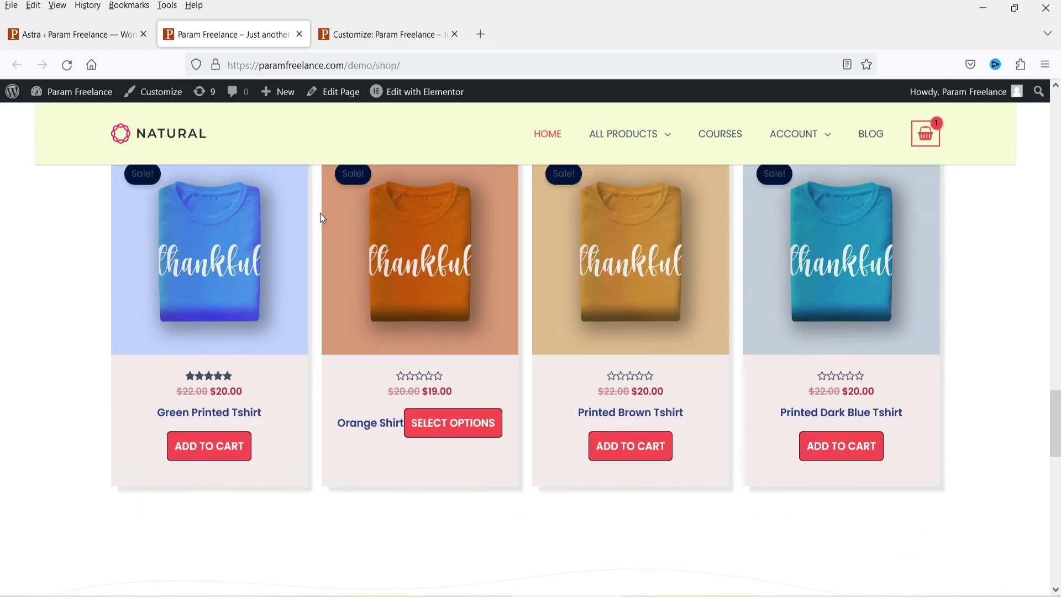
scroll(321, 215, up, 20)
click(349, 44)
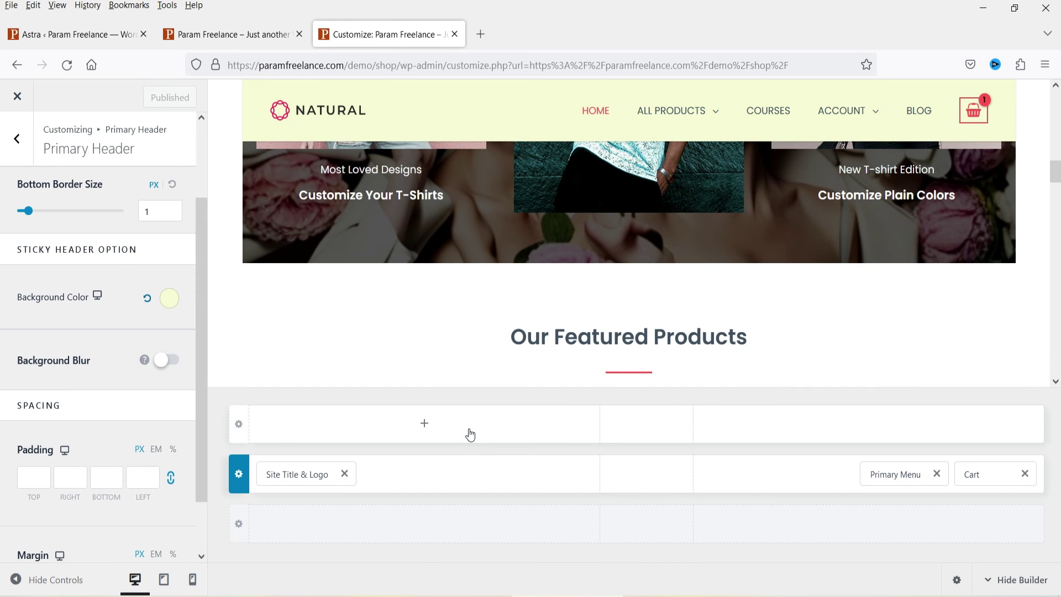